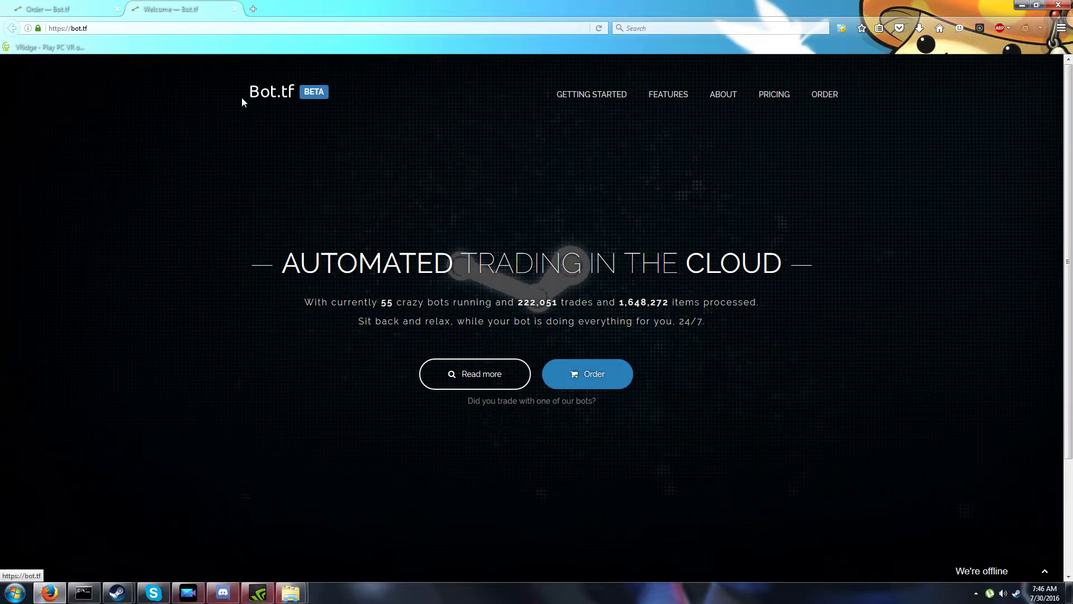
Look over the Bot.tf order page's plan step, showing 1 month for $9.99 USD
{"action": "scroll", "coordinate": [210, 279], "scroll_direction": "down", "scroll_amount": 2}
{"action": "scroll", "coordinate": [203, 282], "scroll_direction": "up", "scroll_amount": 2}
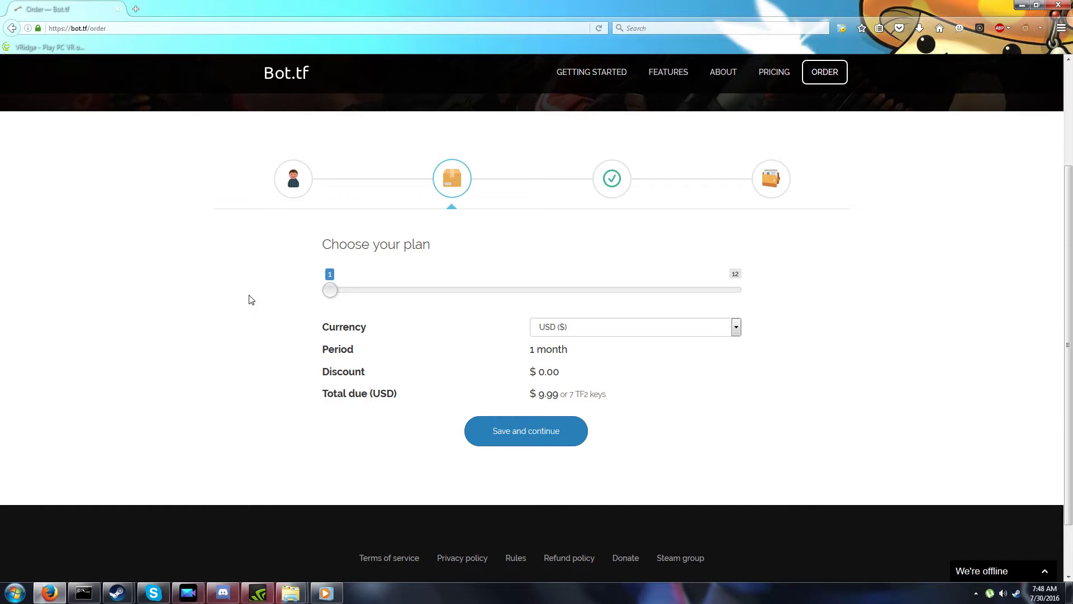
Confirm the 1-month $9.99 plan and continue to the confirmation step
{"action": "scroll", "coordinate": [249, 300], "scroll_direction": "up", "scroll_amount": 3}
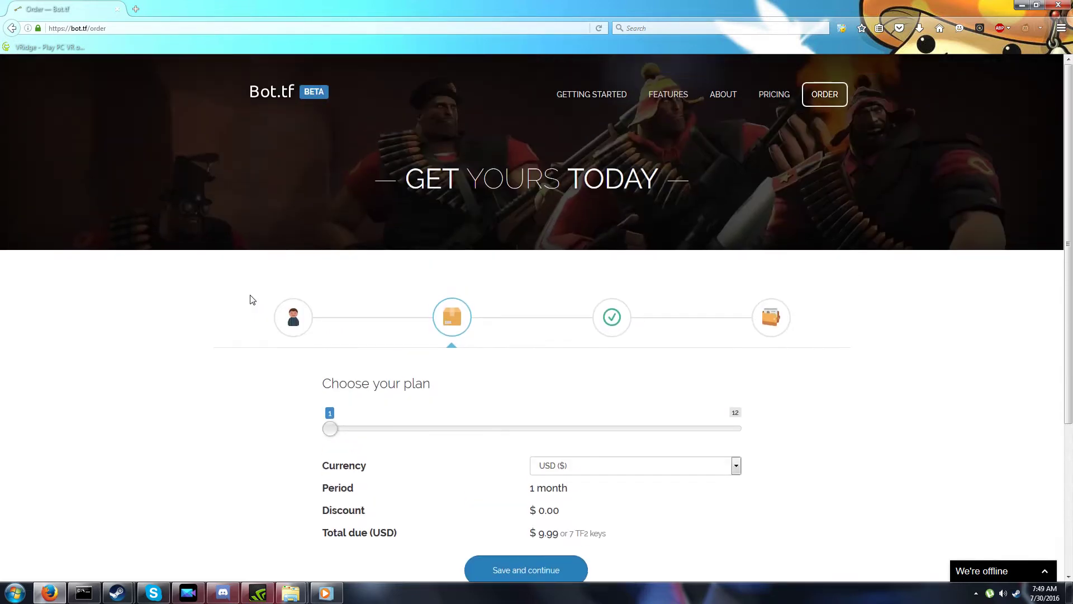
{"action": "scroll", "coordinate": [240, 290], "scroll_direction": "down", "scroll_amount": 3}
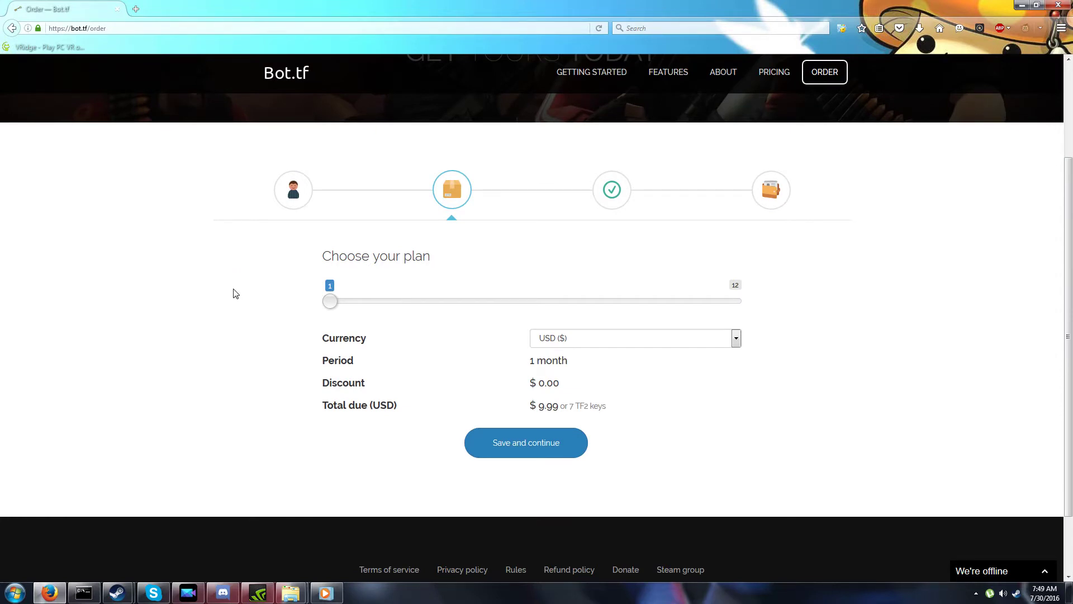
{"action": "scroll", "coordinate": [224, 307], "scroll_direction": "down", "scroll_amount": 2}
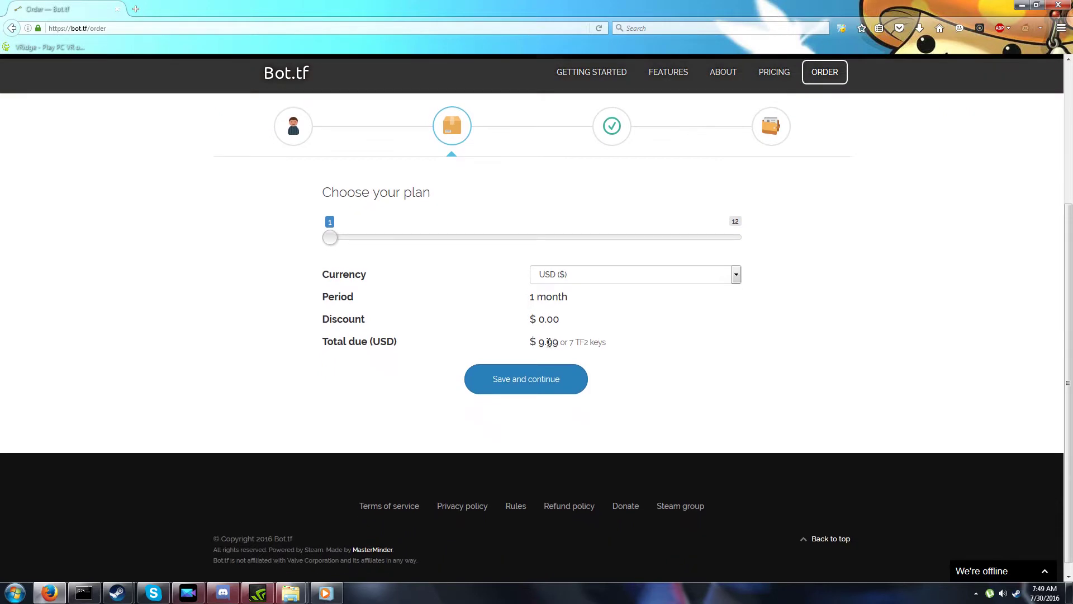
{"action": "scroll", "coordinate": [498, 351], "scroll_direction": "up", "scroll_amount": 2}
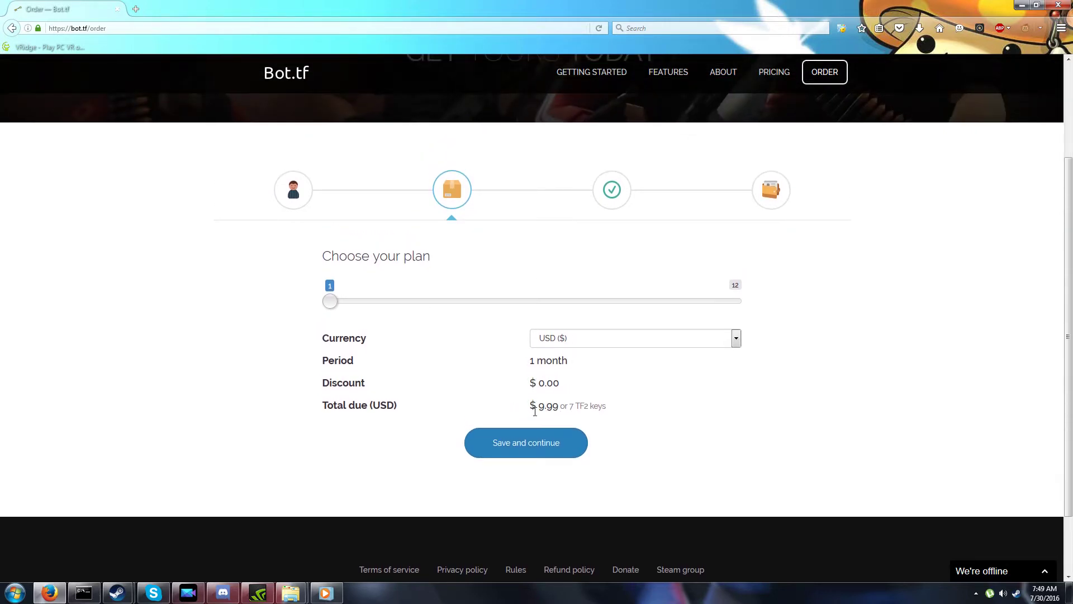
{"action": "scroll", "coordinate": [271, 412], "scroll_direction": "up", "scroll_amount": 2}
{"action": "scroll", "coordinate": [271, 412], "scroll_direction": "down", "scroll_amount": 2}
{"action": "left_click", "coordinate": [518, 459]}
Review the confirmation step and finish the order until the thank-you page appears
{"action": "scroll", "coordinate": [383, 431], "scroll_direction": "down", "scroll_amount": 2}
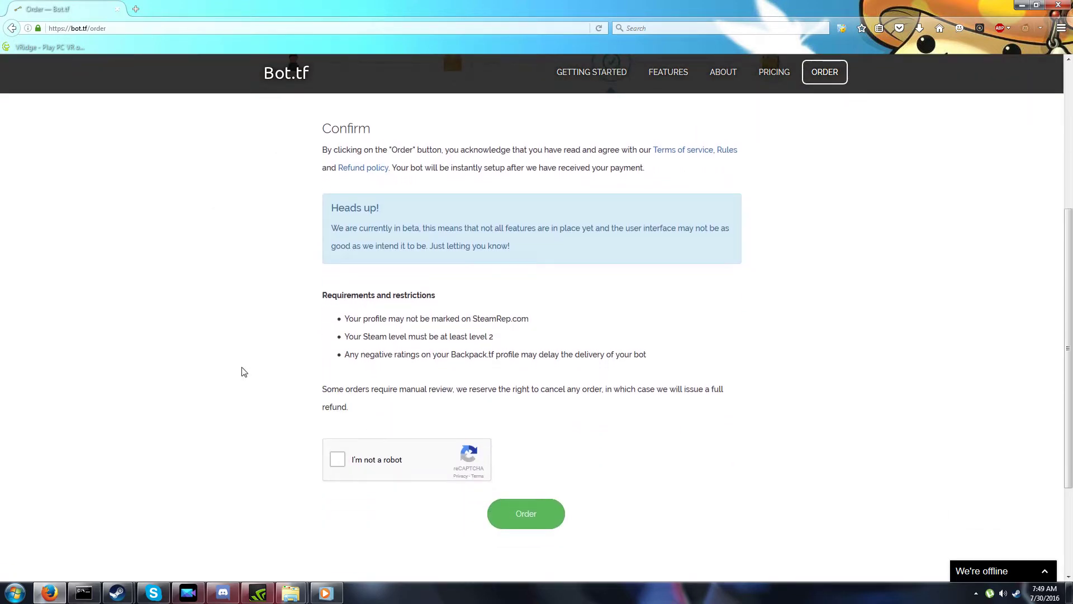
{"action": "scroll", "coordinate": [323, 377], "scroll_direction": "down", "scroll_amount": 1}
{"action": "scroll", "coordinate": [311, 367], "scroll_direction": "up", "scroll_amount": 3}
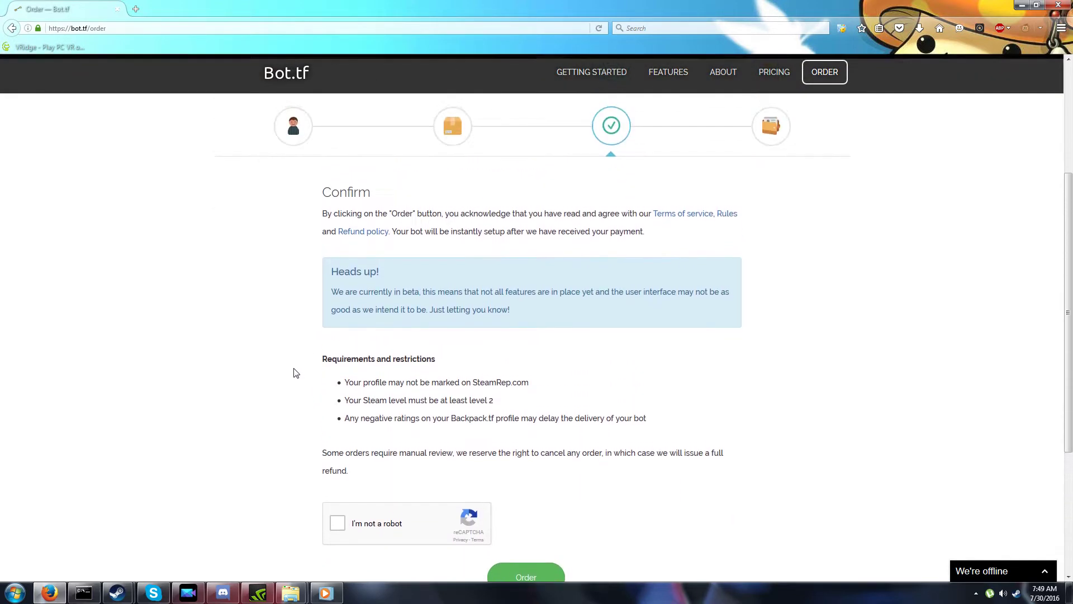
{"action": "scroll", "coordinate": [296, 373], "scroll_direction": "down", "scroll_amount": 2}
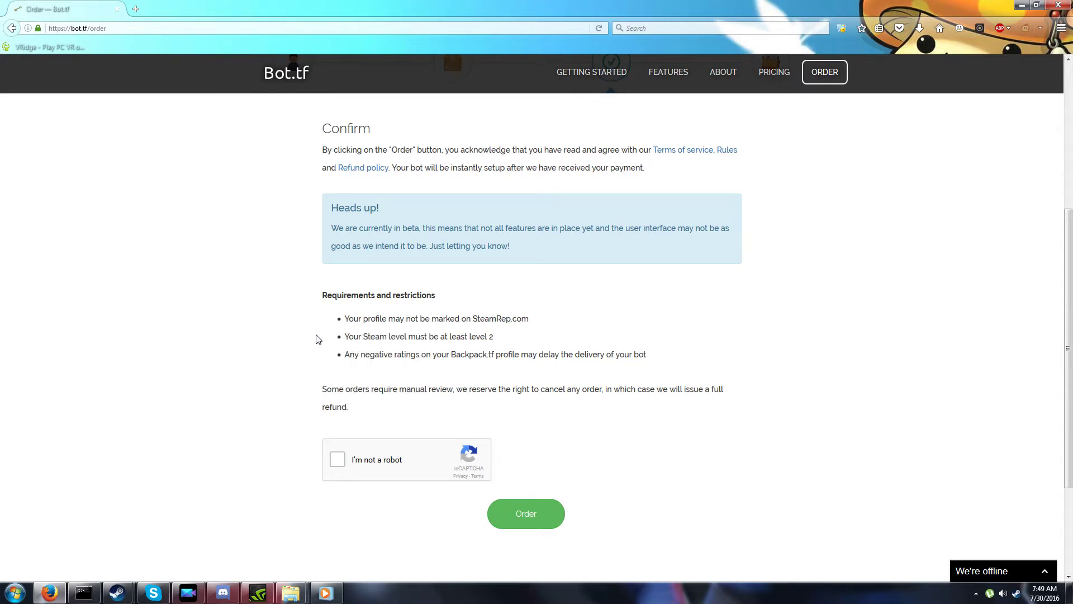
{"action": "scroll", "coordinate": [317, 339], "scroll_direction": "up", "scroll_amount": 2}
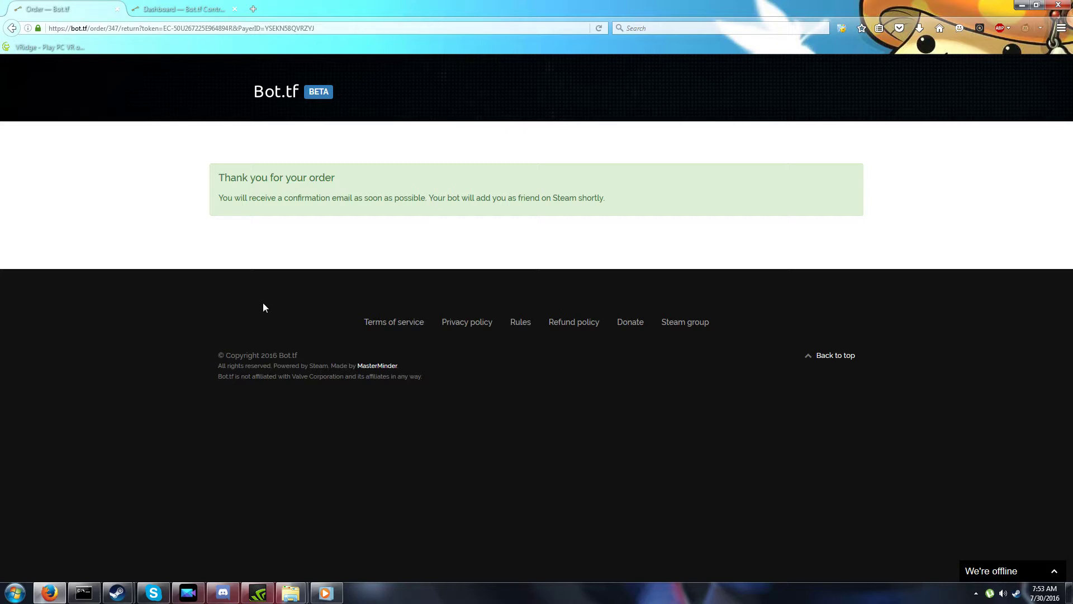
{"action": "mouse_move", "coordinate": [117, 591]}
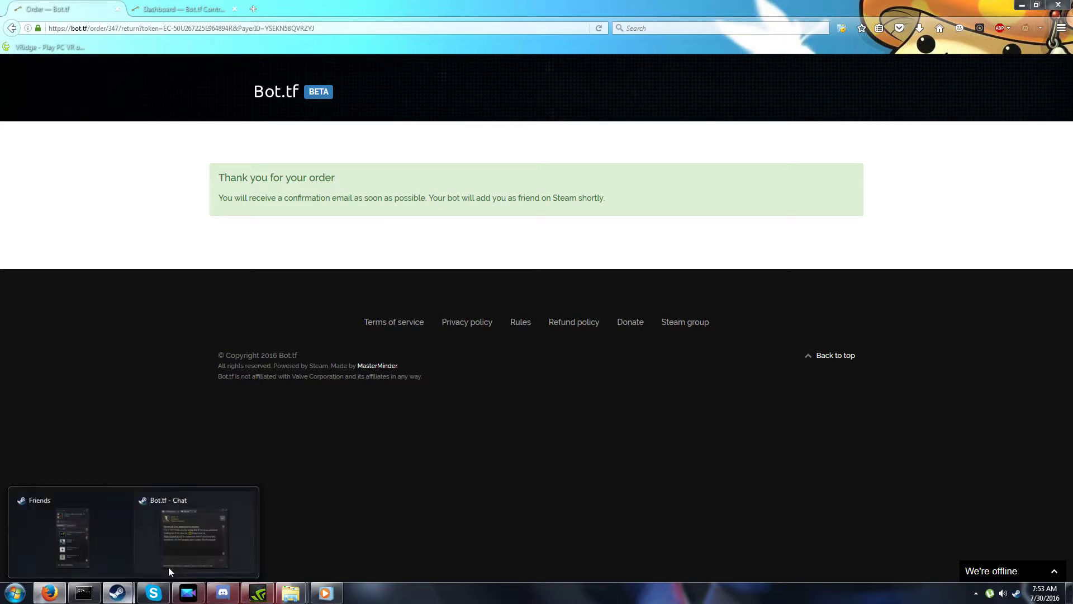
{"action": "left_click", "coordinate": [169, 567]}
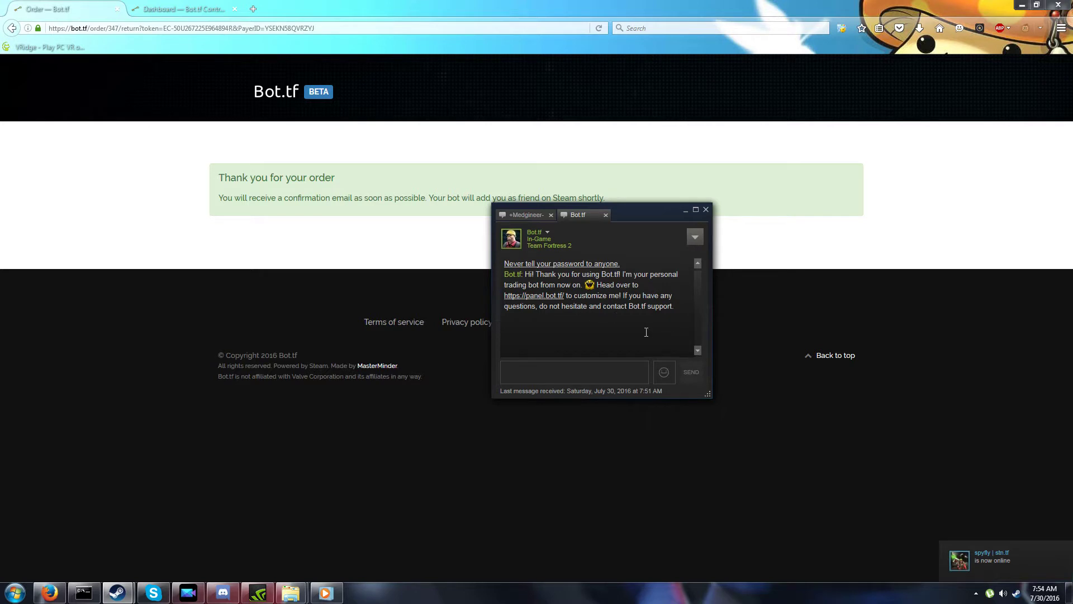
{"action": "left_click", "coordinate": [191, 216]}
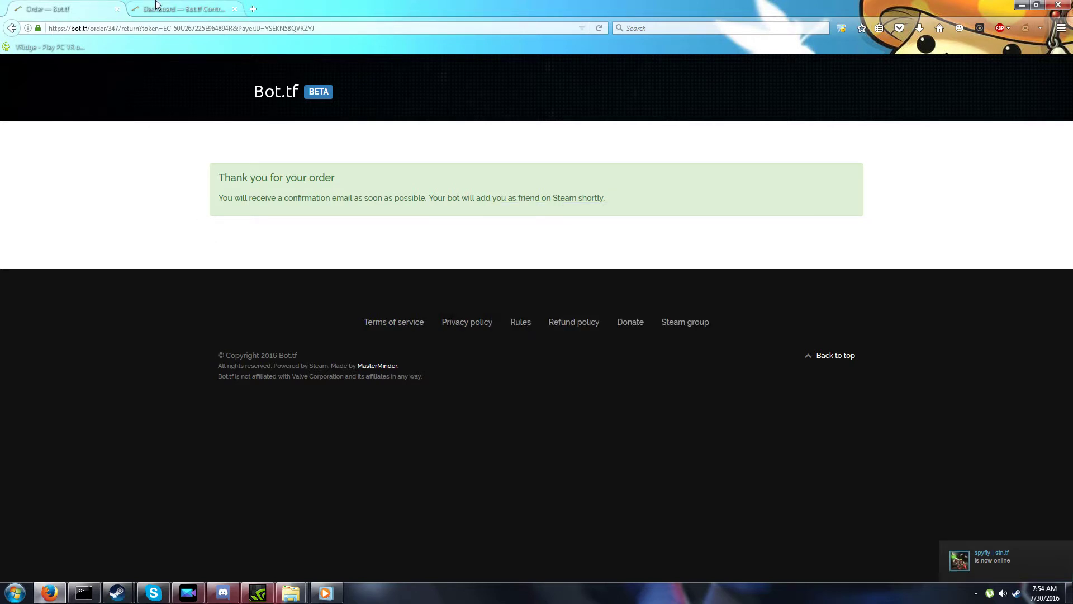
{"action": "left_click", "coordinate": [157, 5]}
Open the panel's Settings page, showing the email address and trade offer URL fields
{"action": "right_click", "coordinate": [401, 283]}
{"action": "key", "text": "Escape"}
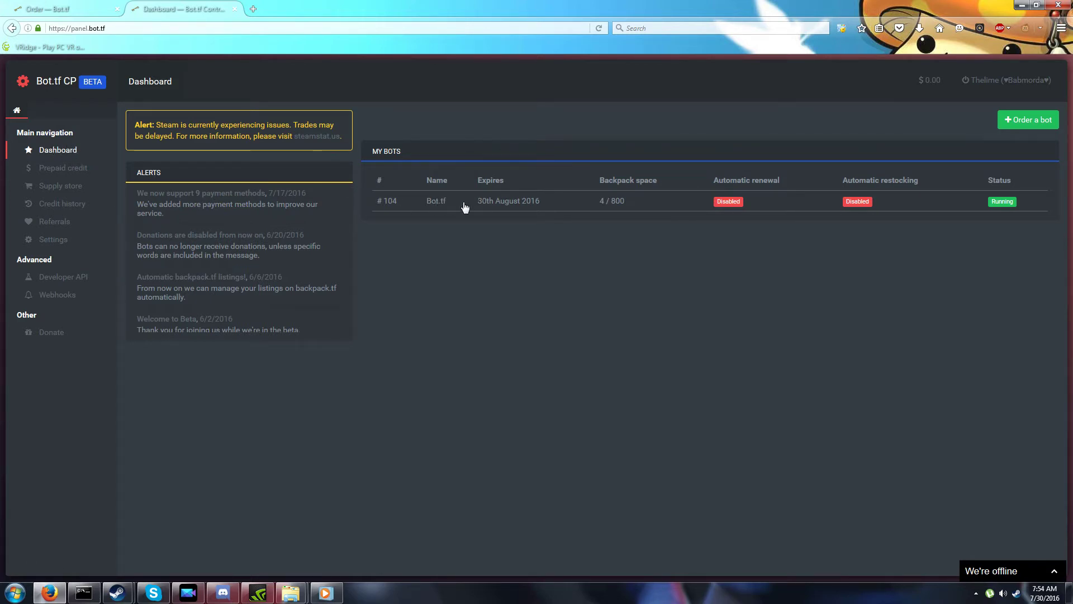
{"action": "left_click", "coordinate": [51, 241]}
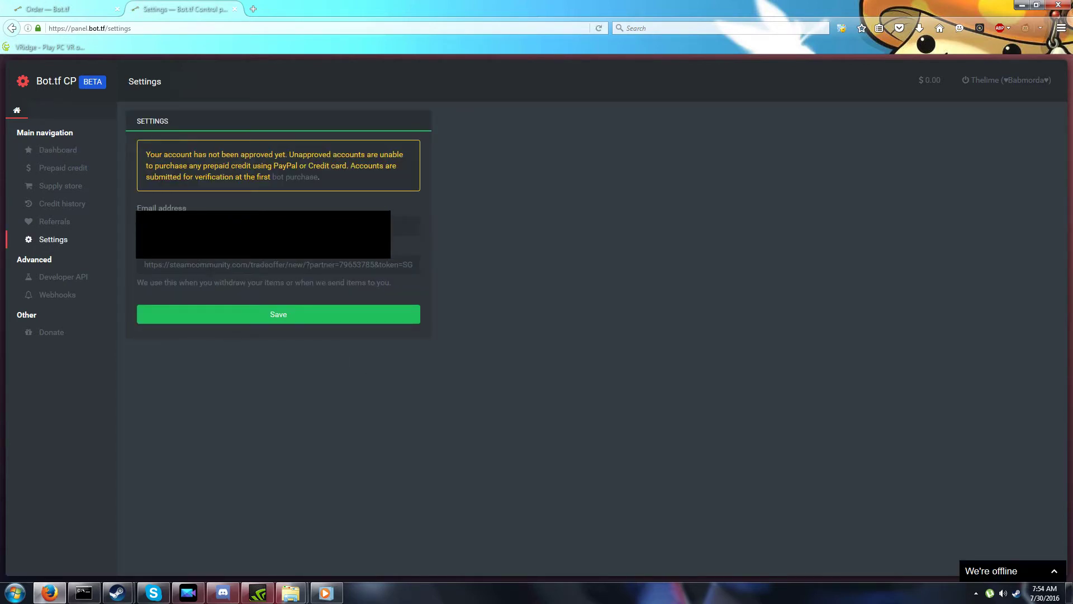
{"action": "right_click", "coordinate": [549, 352]}
{"action": "left_click", "coordinate": [513, 338]}
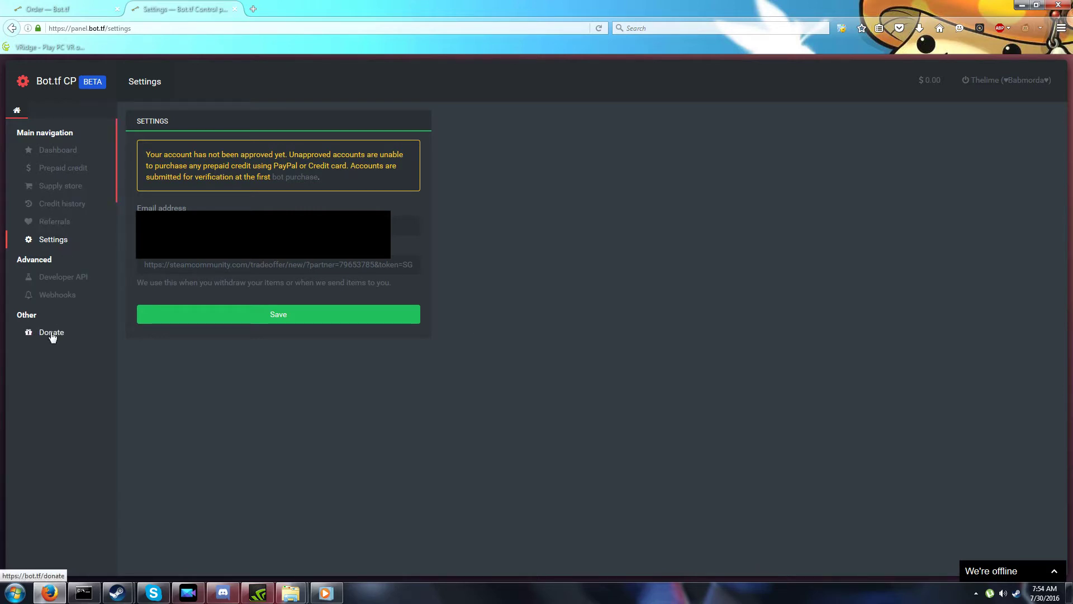
Check the Supply store and Prepaid credit pages, then open bot #104 from the dashboard
{"action": "left_click", "coordinate": [70, 186]}
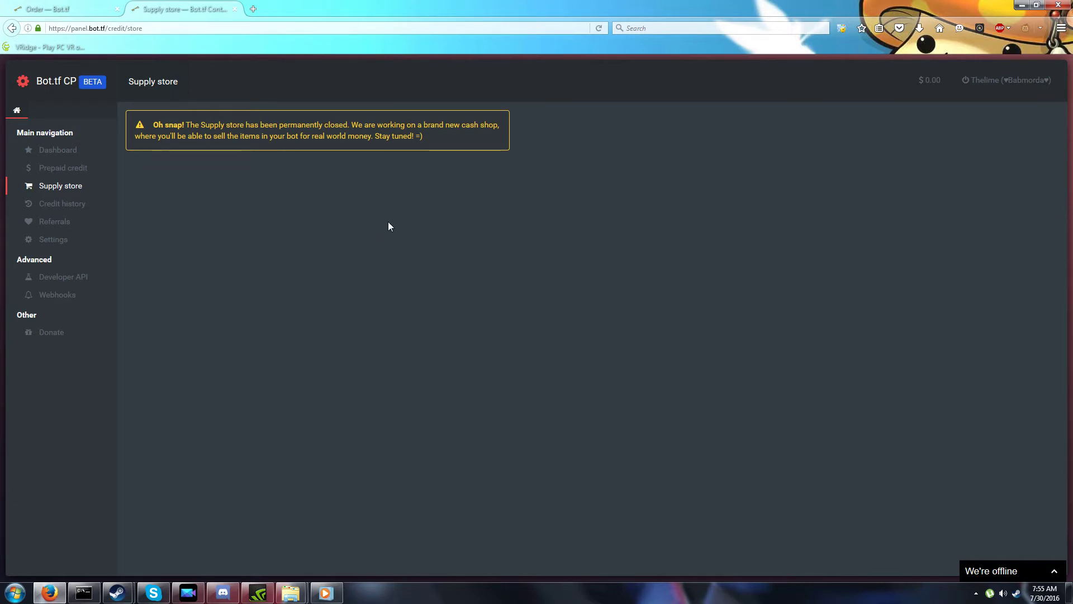
{"action": "left_click", "coordinate": [67, 168]}
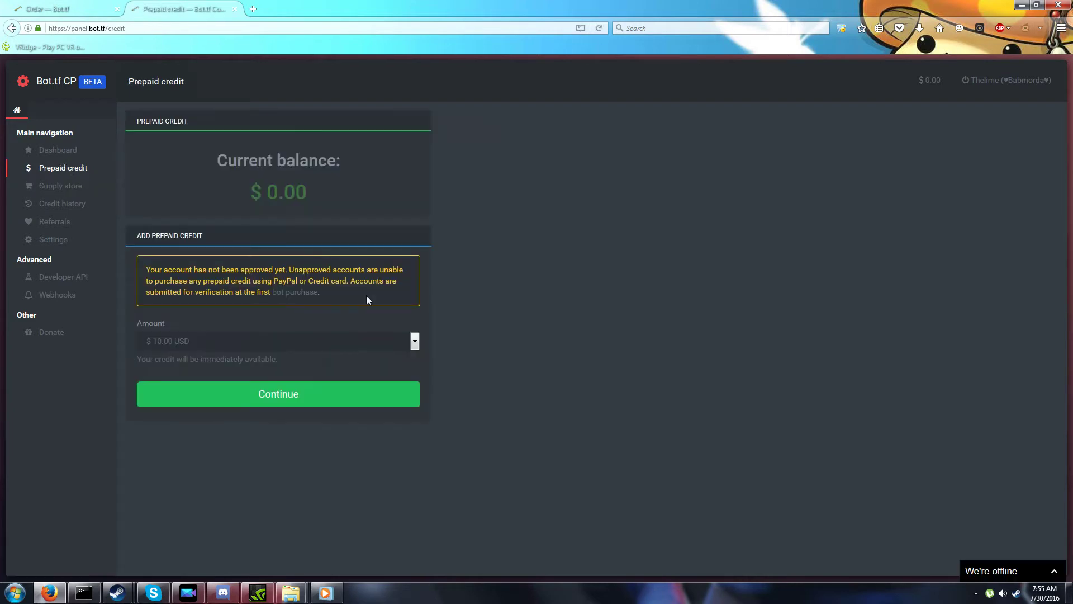
{"action": "left_click", "coordinate": [58, 150]}
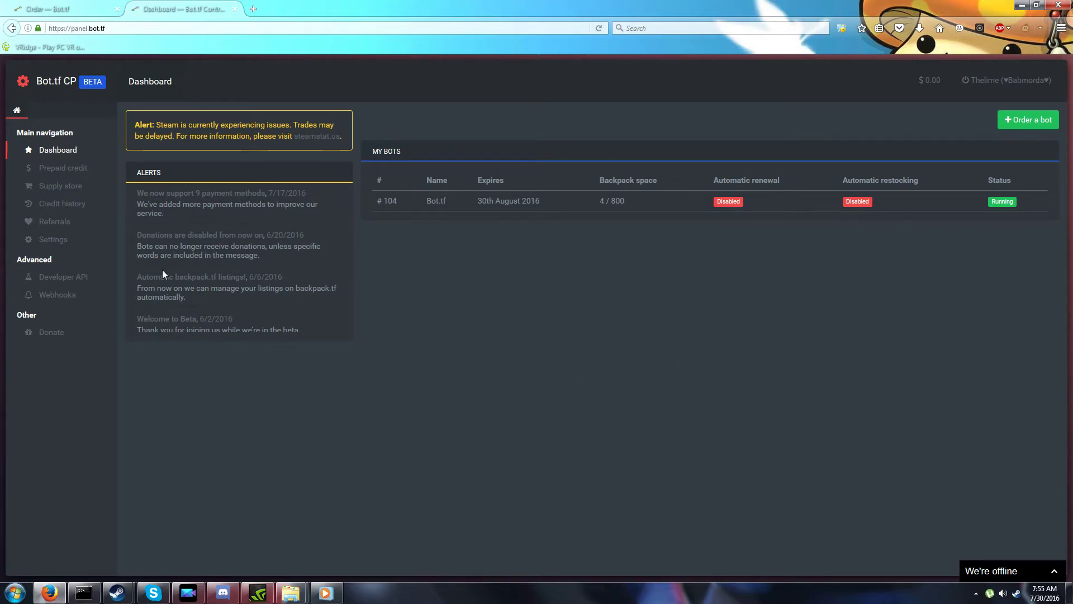
{"action": "left_click", "coordinate": [455, 201]}
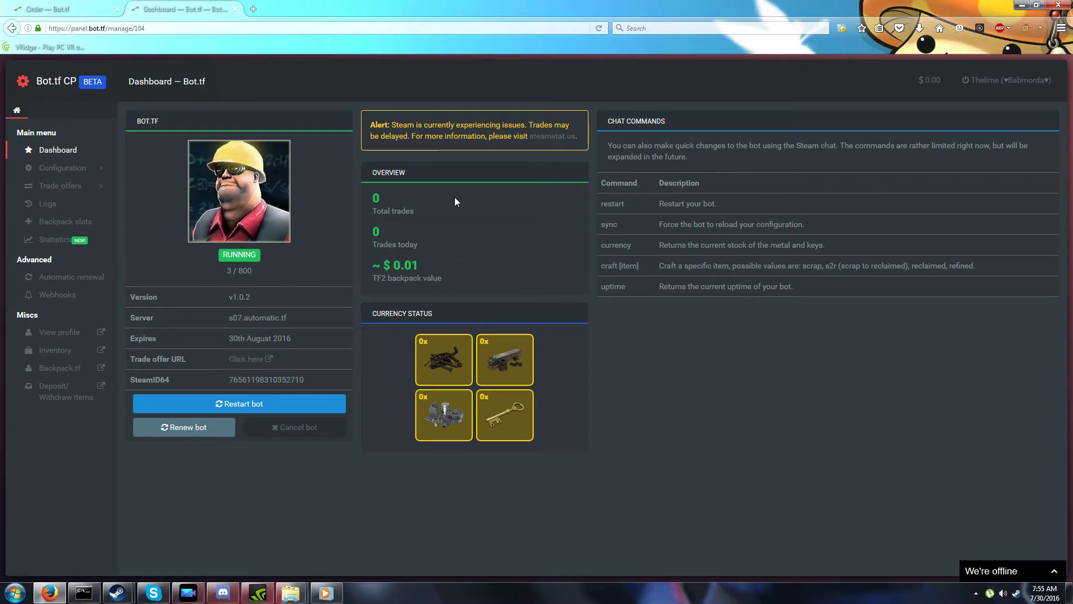
{"action": "right_click", "coordinate": [335, 255]}
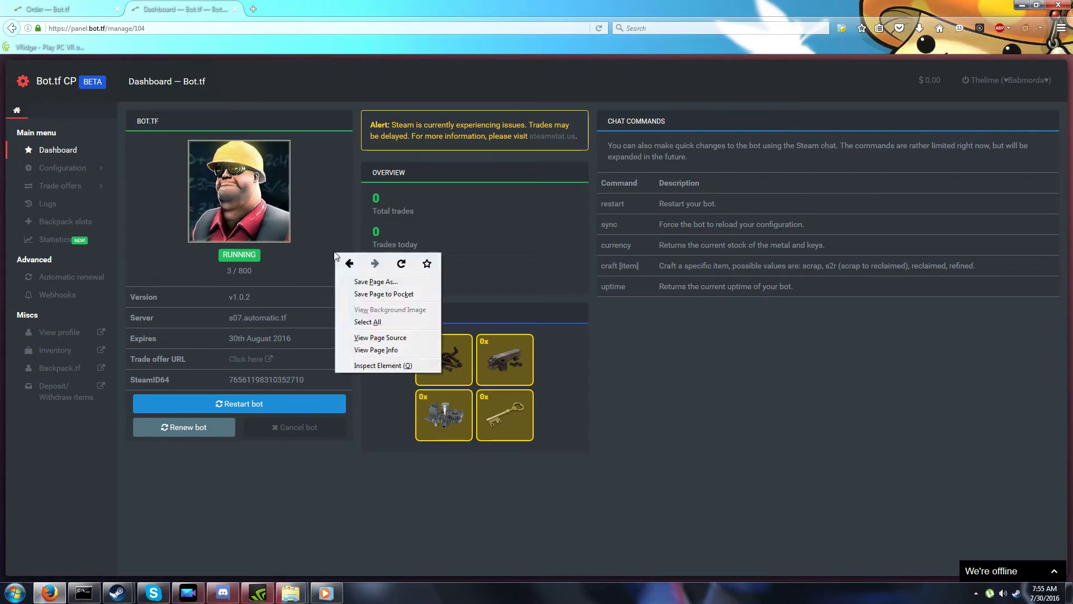
{"action": "left_click", "coordinate": [335, 254]}
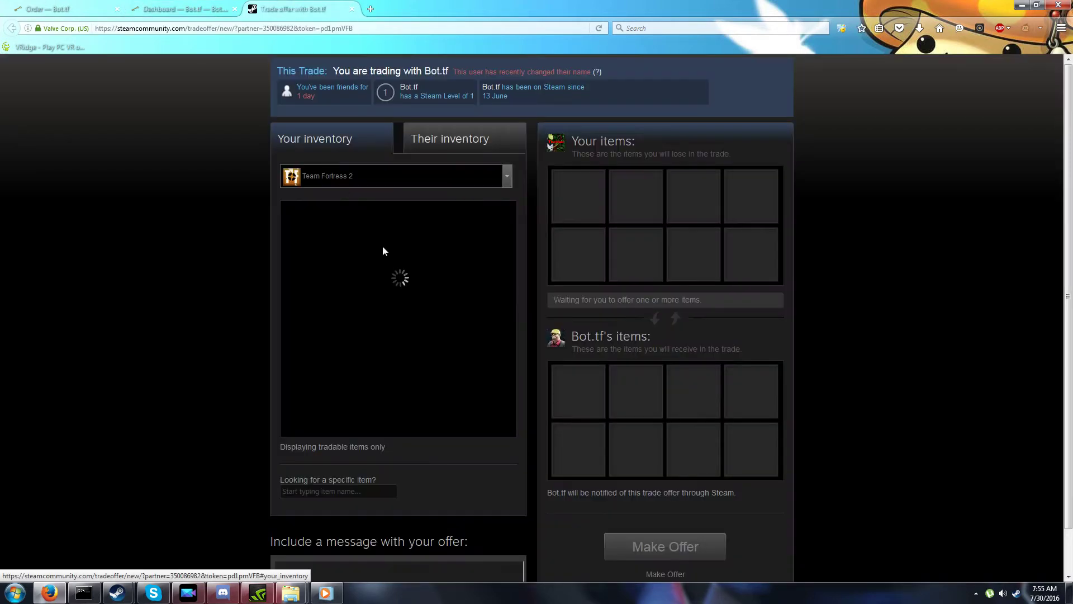
View the bot's inventory, then page through your TF2 inventory back to the first weapons page
{"action": "left_click", "coordinate": [459, 148]}
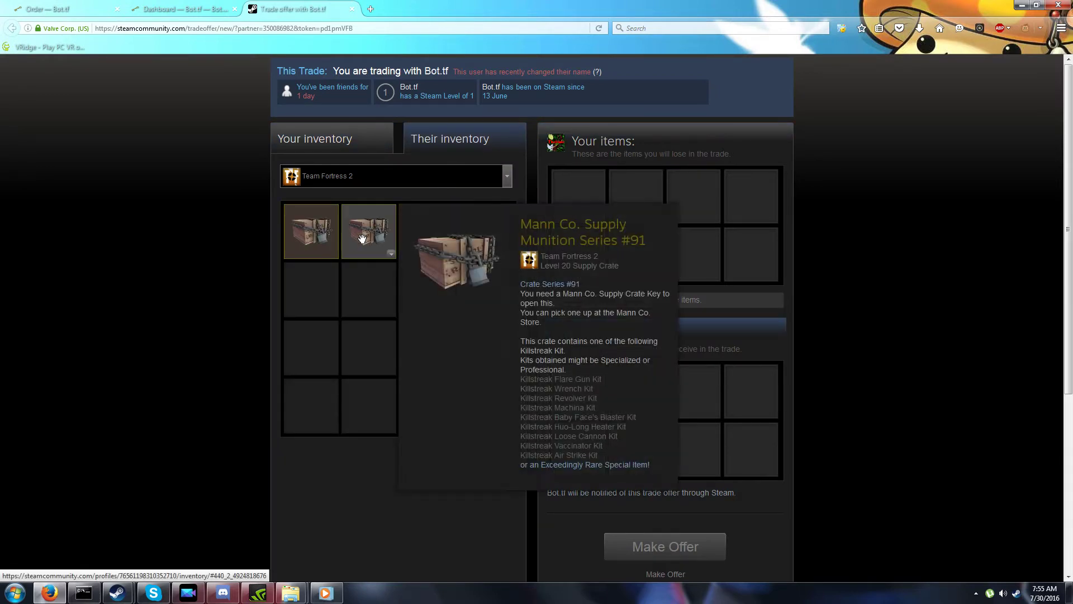
{"action": "left_click", "coordinate": [282, 144]}
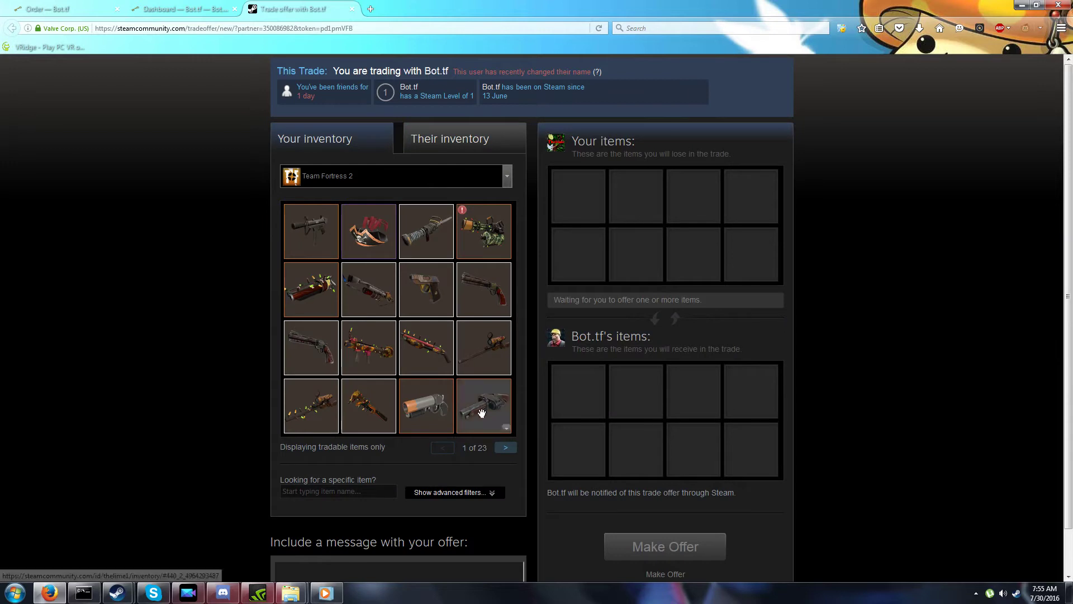
{"action": "left_click", "coordinate": [506, 447]}
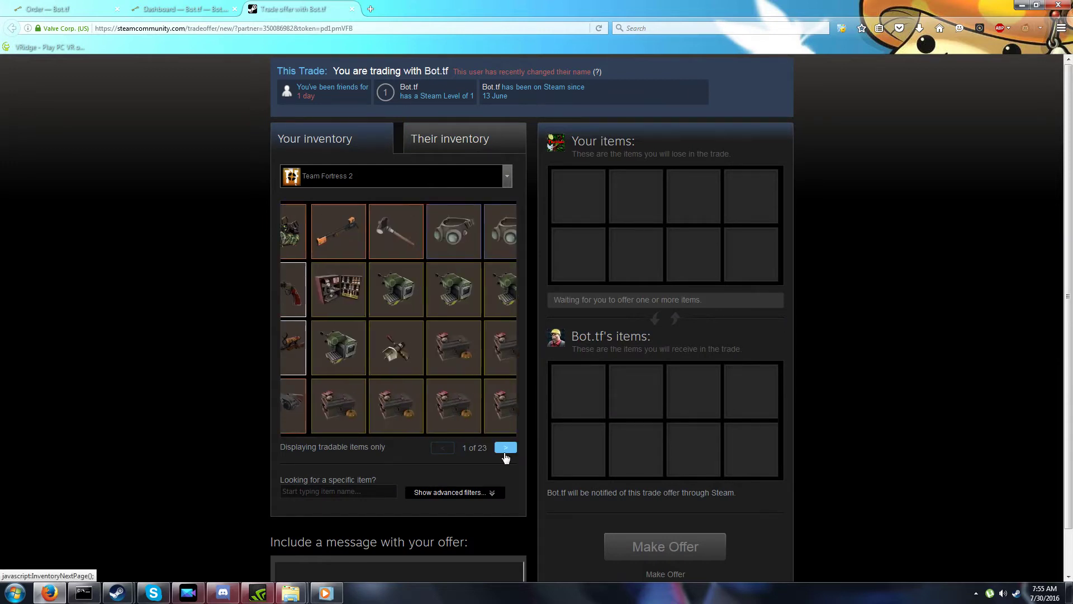
{"action": "left_click", "coordinate": [505, 448]}
{"action": "left_click", "coordinate": [505, 448]}
{"action": "left_click", "coordinate": [505, 447]}
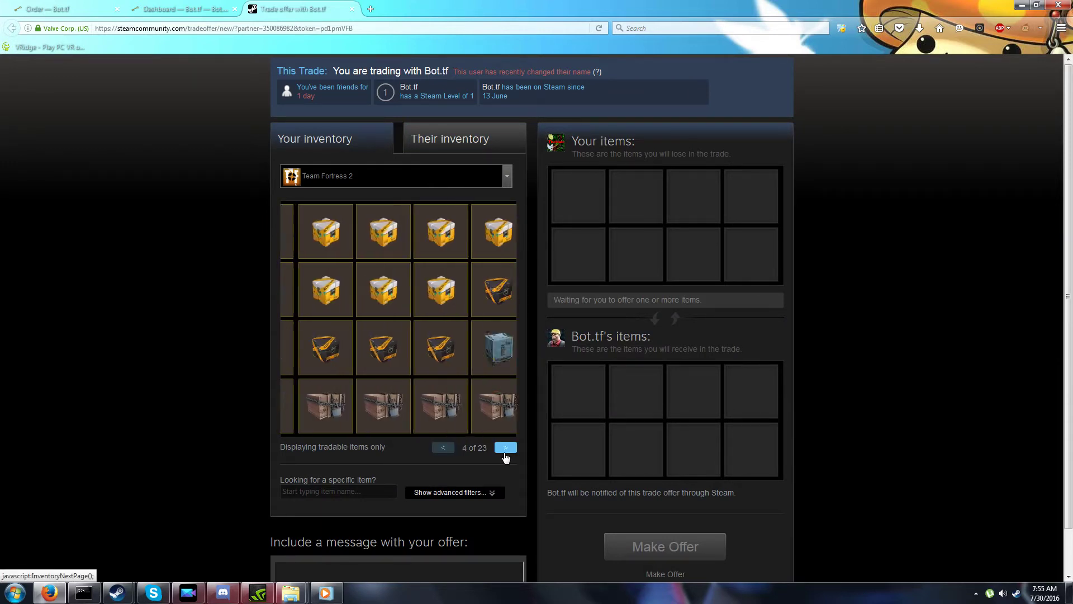
{"action": "left_click", "coordinate": [505, 448]}
{"action": "left_click", "coordinate": [506, 447]}
{"action": "left_click", "coordinate": [506, 448]}
{"action": "left_click", "coordinate": [505, 448]}
{"action": "left_click", "coordinate": [505, 448]}
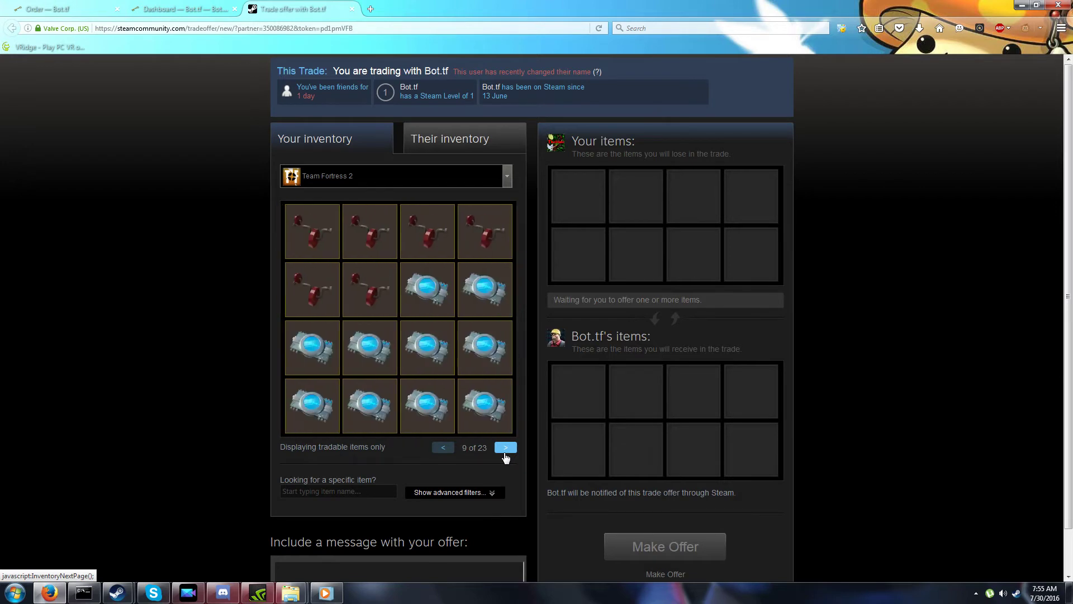
{"action": "left_click", "coordinate": [505, 448]}
{"action": "left_click", "coordinate": [505, 448]}
{"action": "left_click", "coordinate": [505, 447]}
{"action": "left_click", "coordinate": [505, 448]}
{"action": "left_click", "coordinate": [505, 448]}
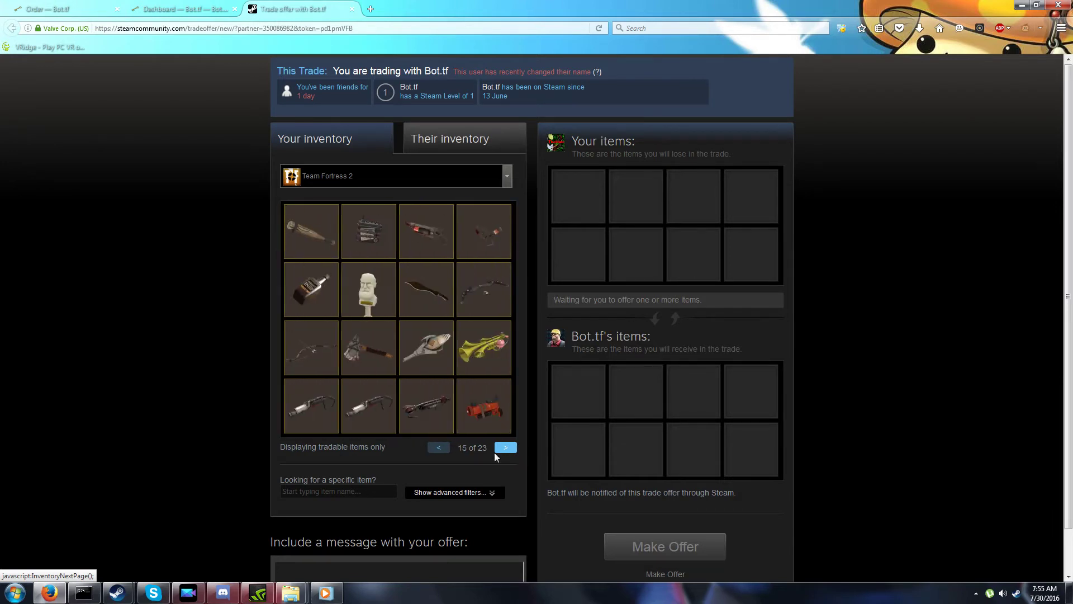
{"action": "left_click", "coordinate": [440, 448]}
{"action": "left_click", "coordinate": [440, 447]}
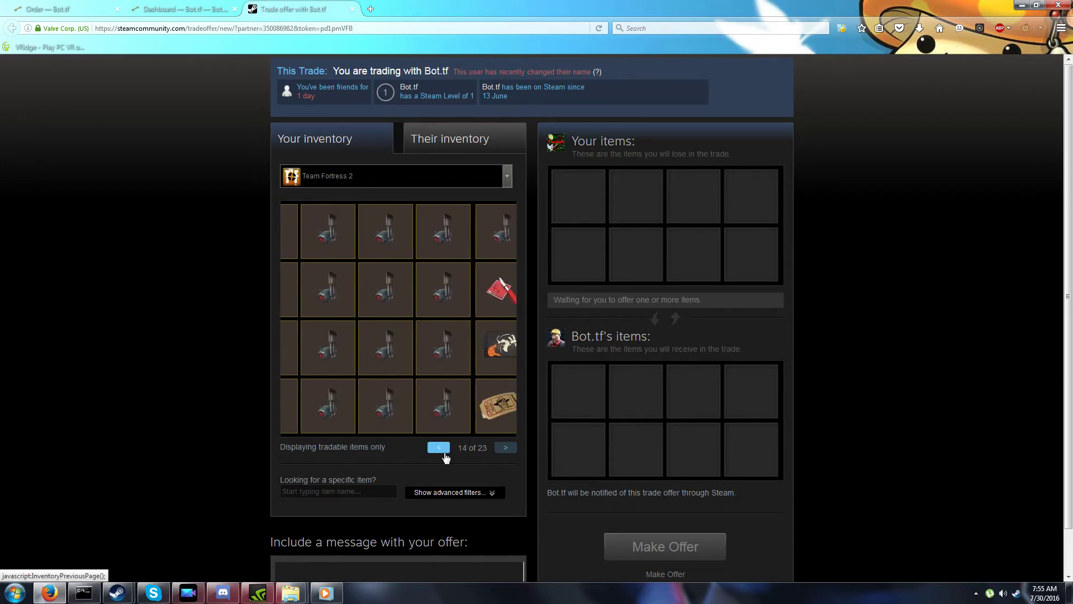
{"action": "left_click", "coordinate": [441, 448]}
{"action": "left_click", "coordinate": [441, 448]}
{"action": "left_click", "coordinate": [442, 447]}
{"action": "left_click", "coordinate": [443, 448]}
{"action": "left_click", "coordinate": [443, 447]}
{"action": "left_click", "coordinate": [443, 448]}
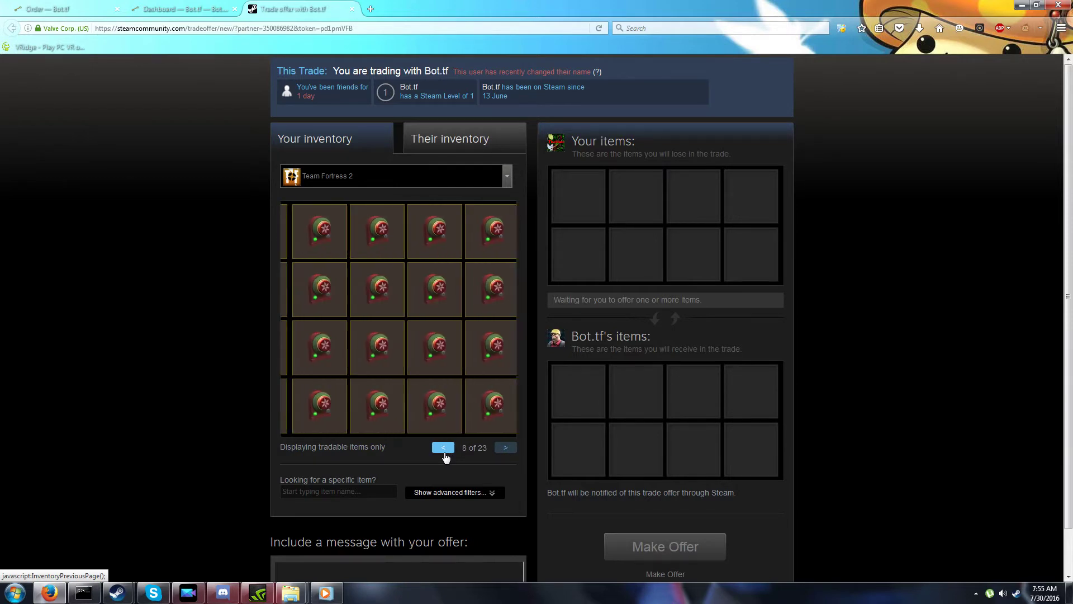
{"action": "left_click", "coordinate": [443, 448]}
{"action": "left_click", "coordinate": [443, 447]}
{"action": "left_click", "coordinate": [443, 447]}
{"action": "left_click", "coordinate": [443, 447]}
{"action": "left_click", "coordinate": [443, 447]}
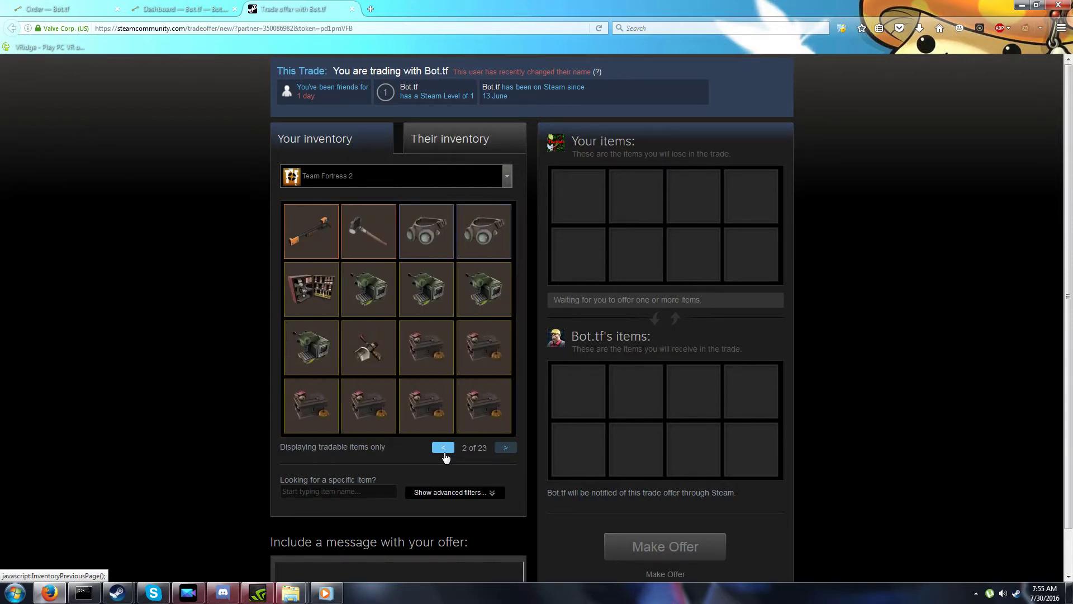
{"action": "left_click", "coordinate": [443, 447]}
Add the Strange Killstreak Cleaner's Carbine and Blitzkrieg Medi Gun to the trade offer
{"action": "mouse_move", "coordinate": [313, 241]}
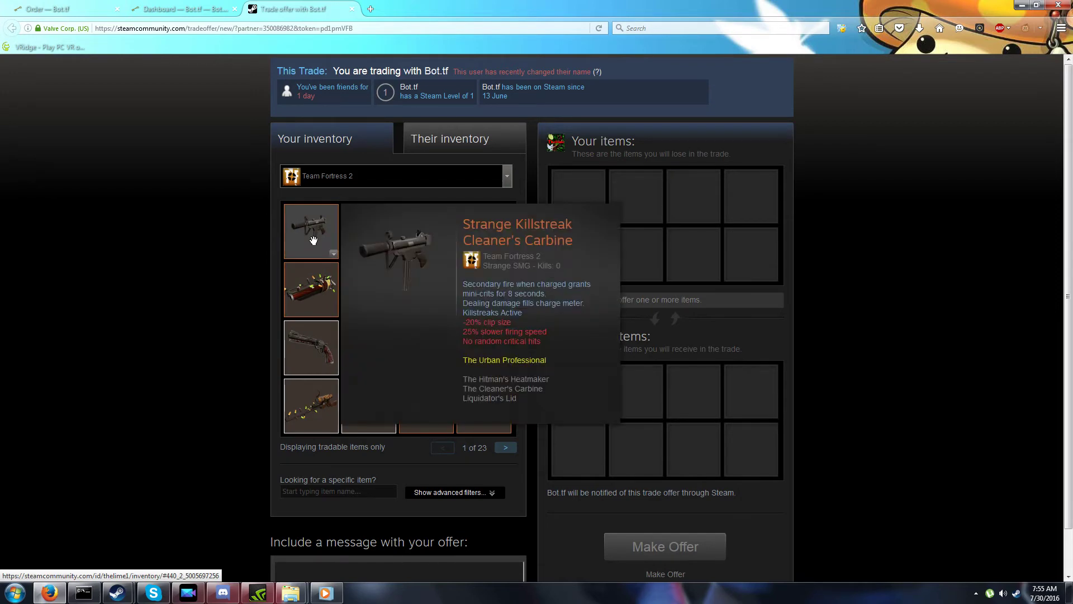
{"action": "double_click", "coordinate": [313, 240]}
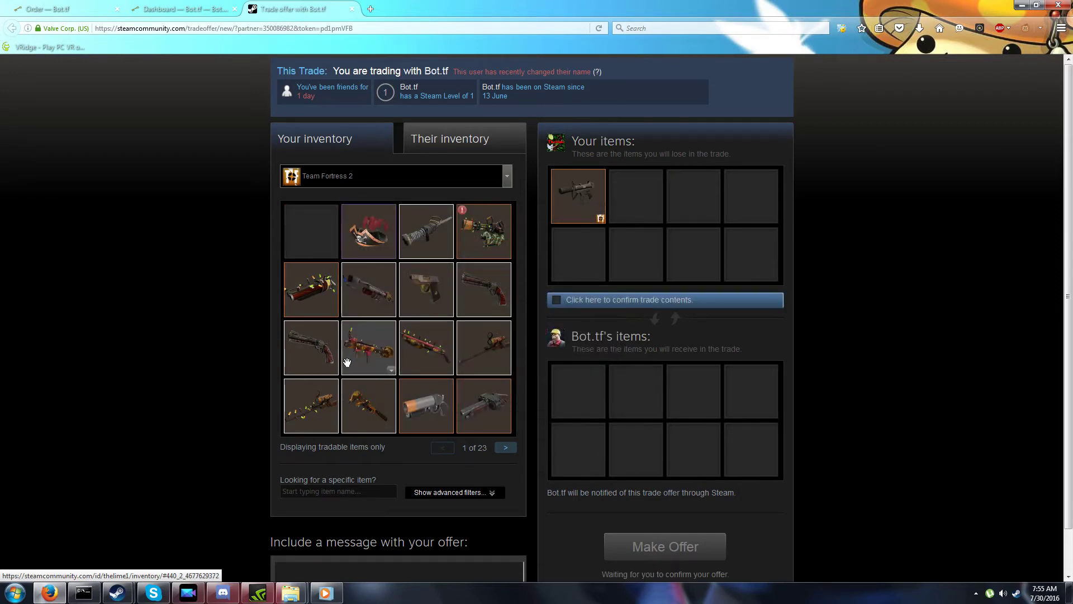
{"action": "double_click", "coordinate": [436, 246]}
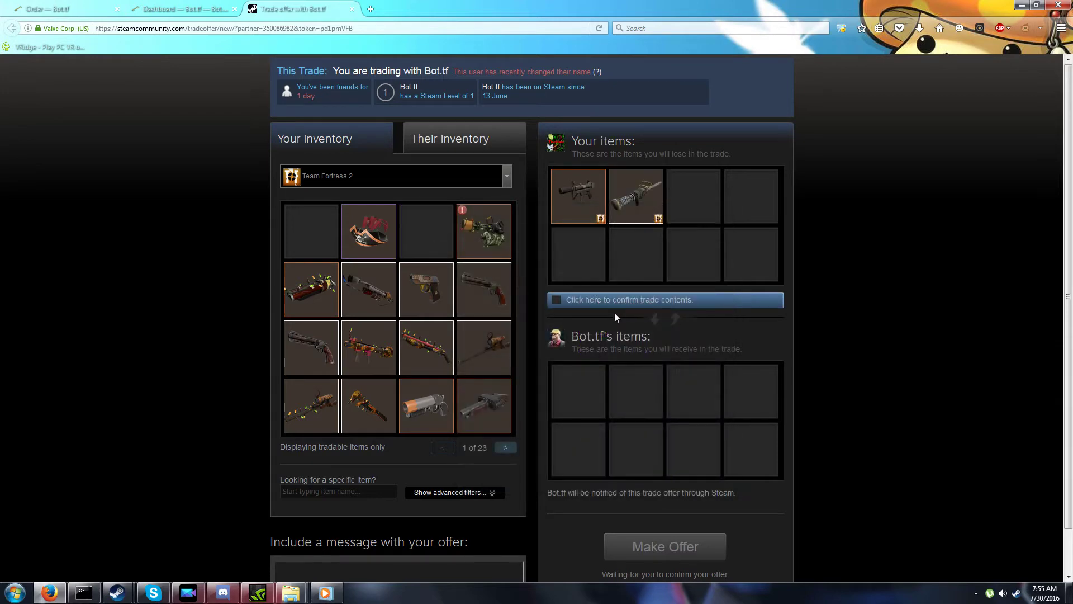
Mark the trade ready, accept the gift warning, send the offer, and close the page
{"action": "left_click", "coordinate": [615, 300]}
{"action": "left_click", "coordinate": [570, 359]}
{"action": "left_click", "coordinate": [680, 547]}
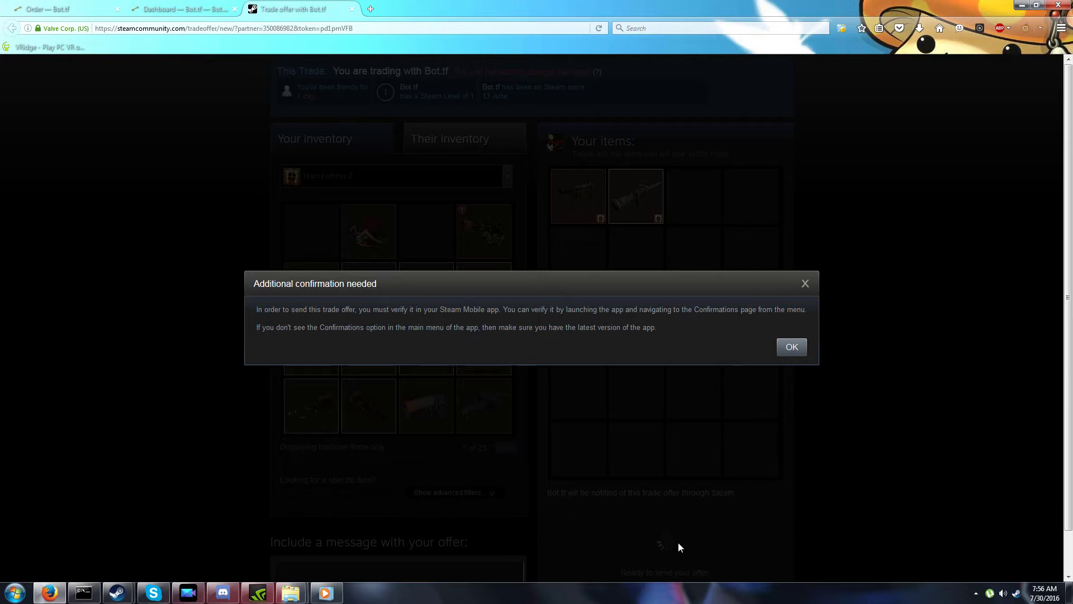
{"action": "key", "text": "ctrl+w"}
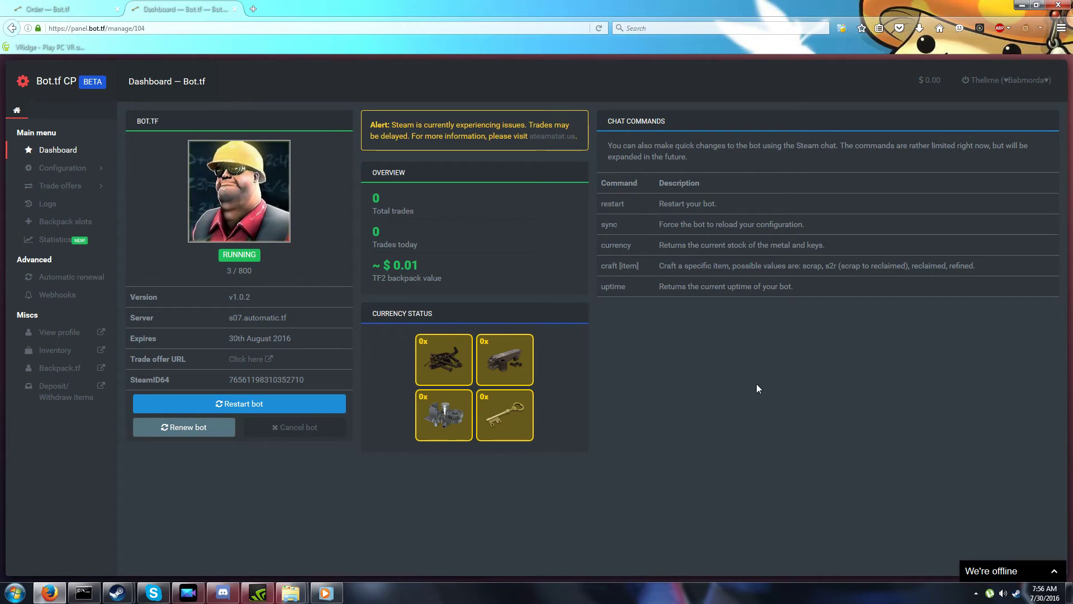
Send 'currency' to Bot.tf in Steam chat, then return to the dashboard's Configuration section
{"action": "right_click", "coordinate": [664, 342]}
{"action": "left_click", "coordinate": [598, 397]}
{"action": "key", "text": "alt+Tab"}
{"action": "type", "text": "curre"}
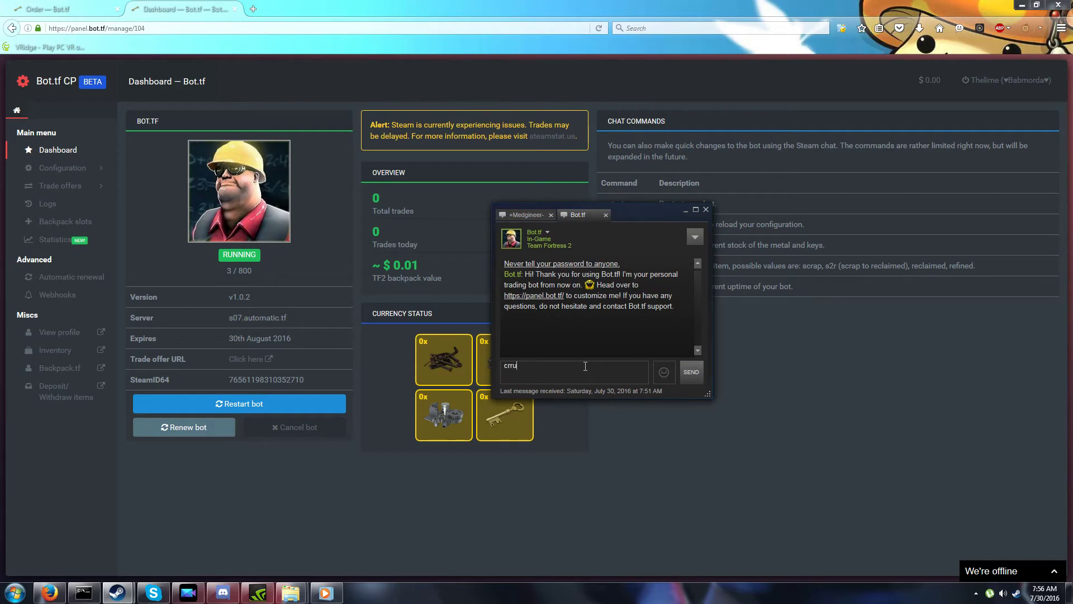
{"action": "type", "text": "ncy"}
{"action": "key", "text": "Return"}
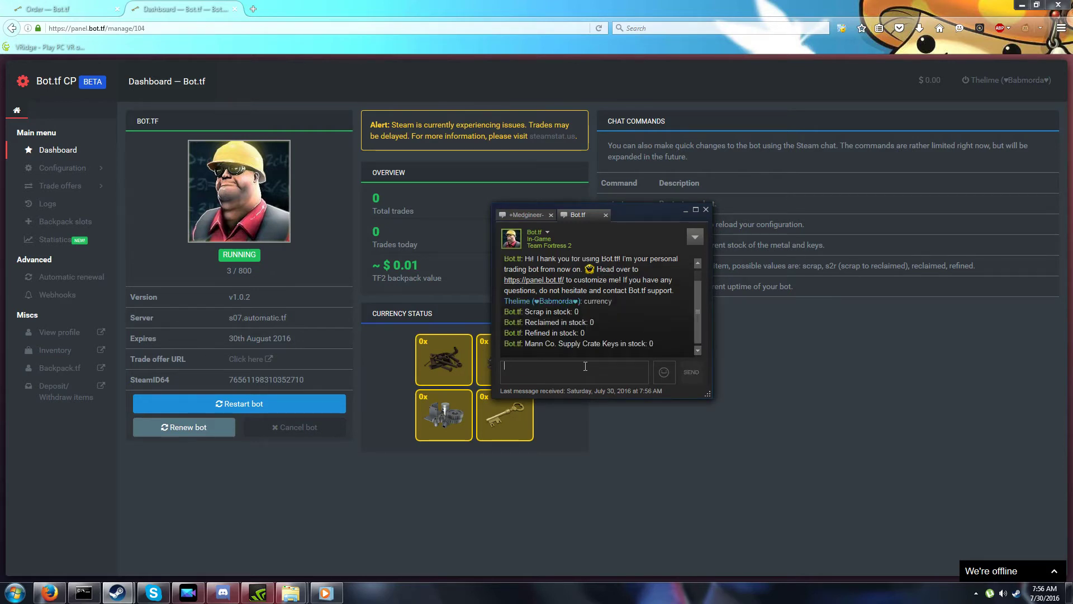
{"action": "left_click", "coordinate": [679, 420]}
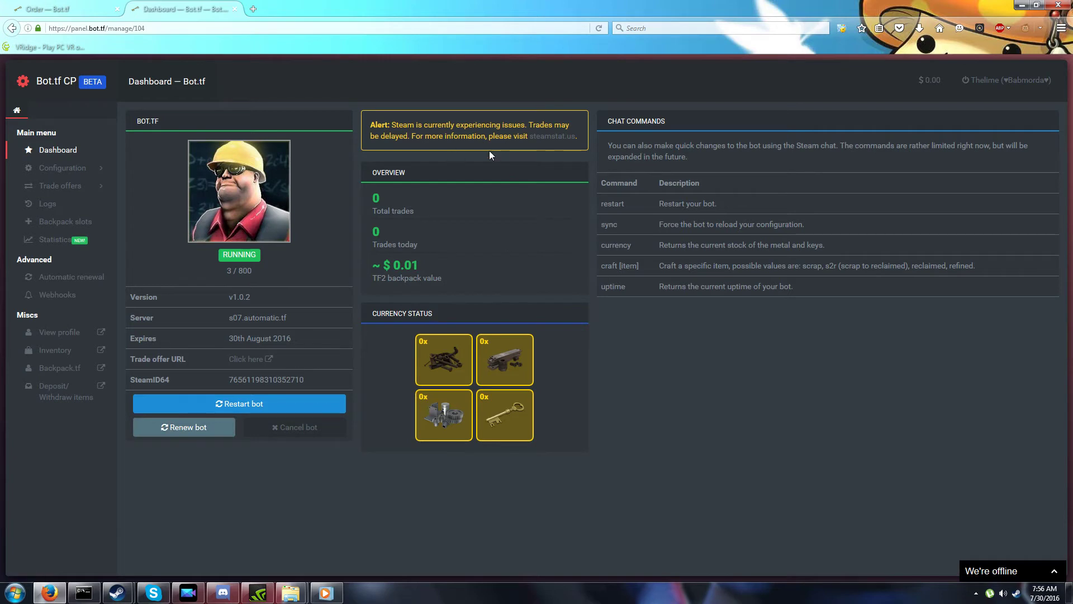
{"action": "left_click", "coordinate": [58, 174]}
Change the bot name to LimeyBot in the General configuration
{"action": "left_click", "coordinate": [60, 185]}
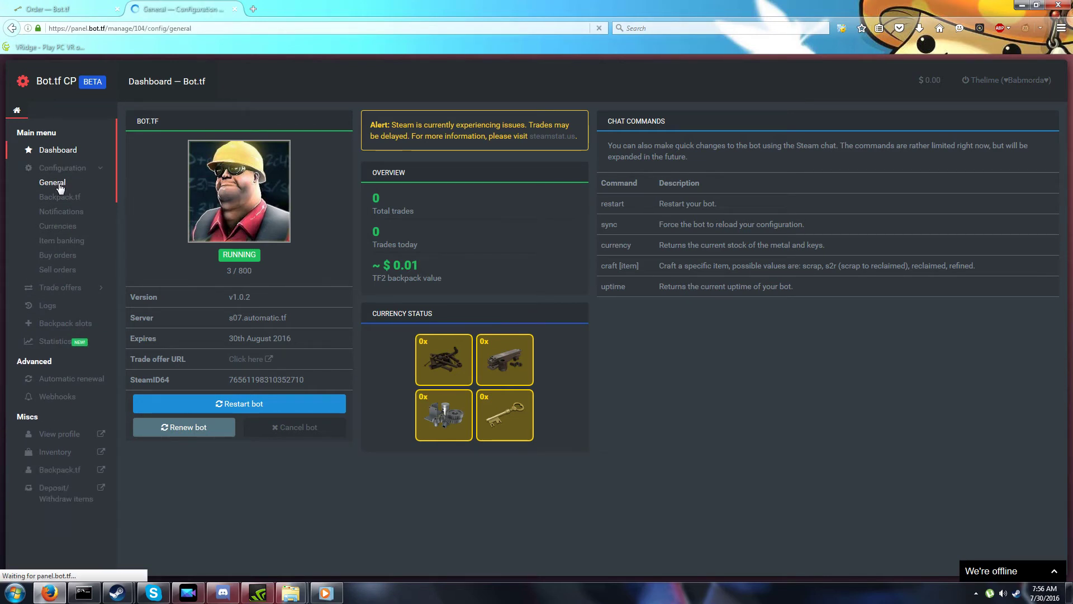
{"action": "triple_click", "coordinate": [236, 172]}
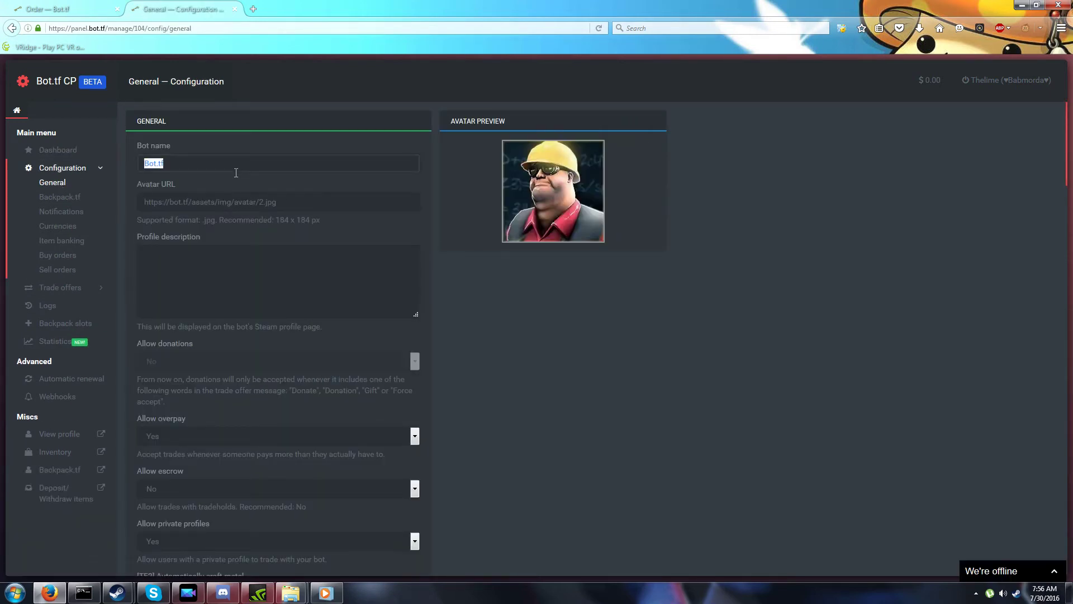
{"action": "type", "text": "LimeyBot"}
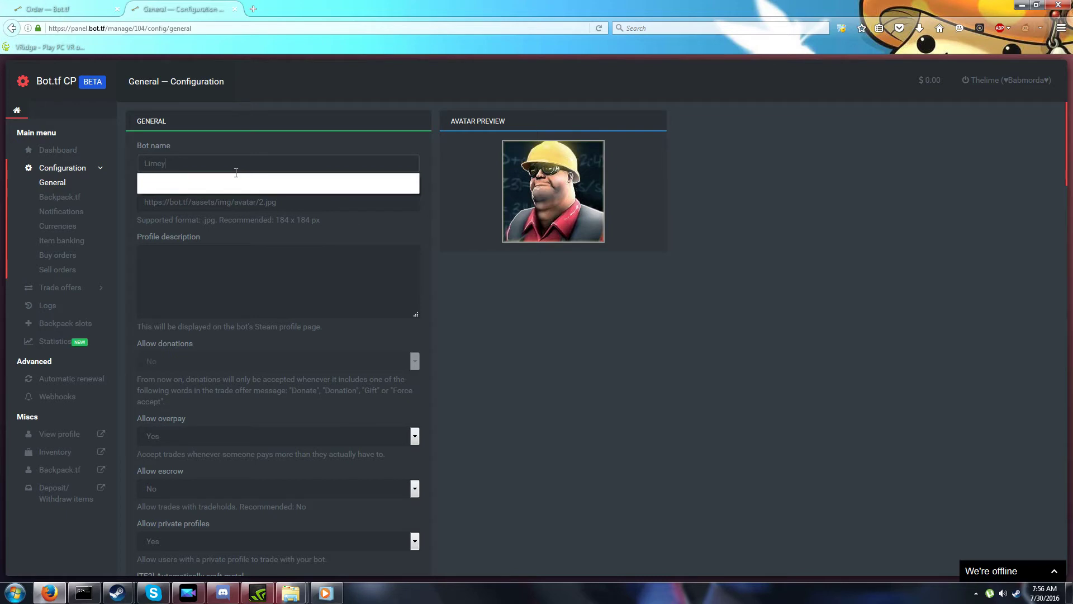
{"action": "left_click", "coordinate": [308, 205]}
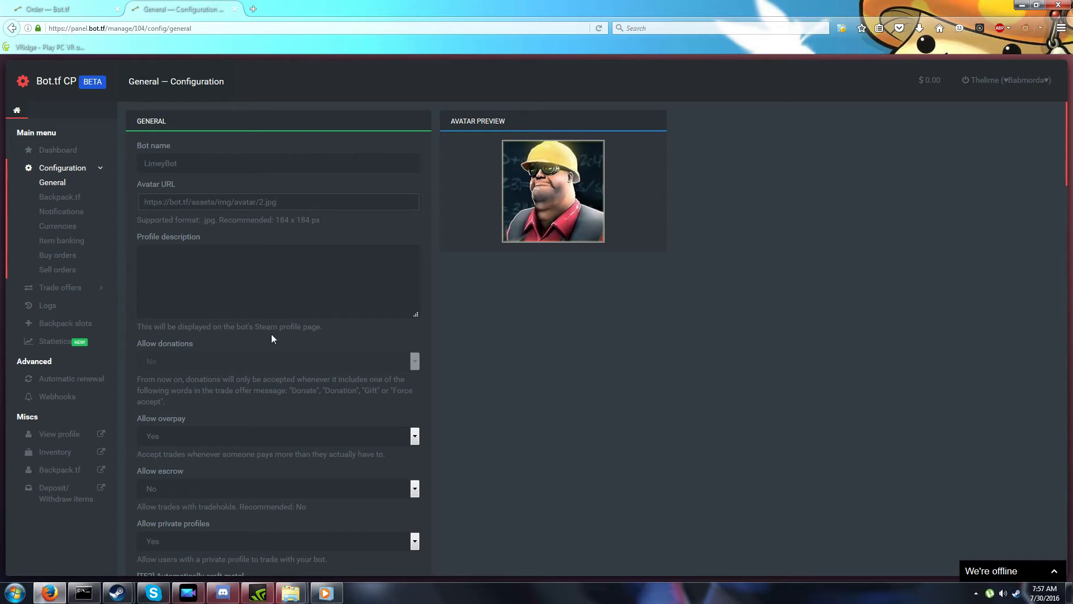
Keep Allow private profiles set to Yes and save the General configuration
{"action": "scroll", "coordinate": [519, 347], "scroll_direction": "down", "scroll_amount": 1}
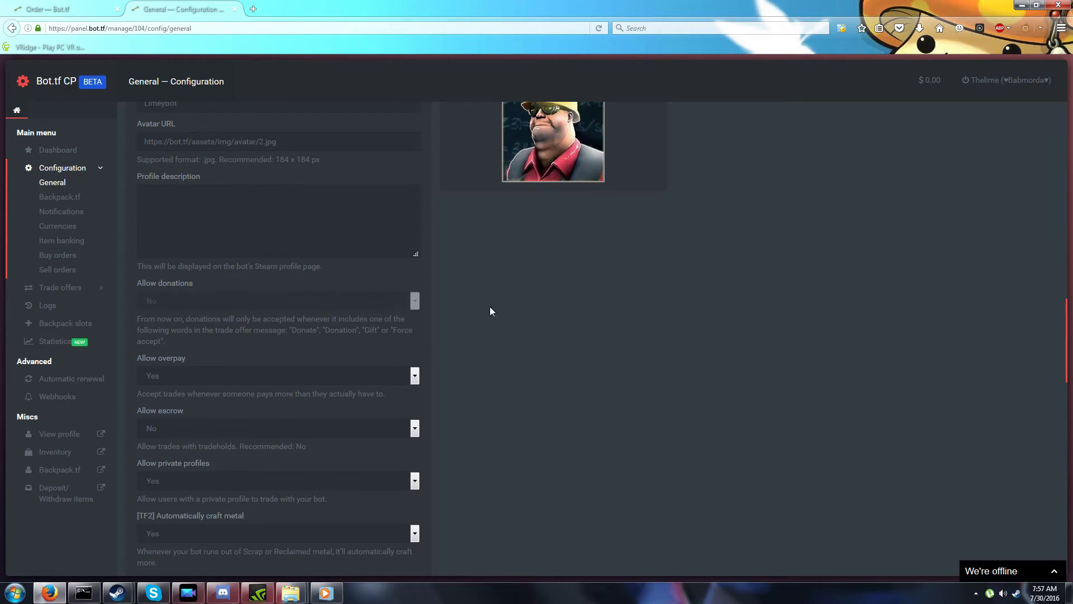
{"action": "scroll", "coordinate": [489, 309], "scroll_direction": "down", "scroll_amount": 1}
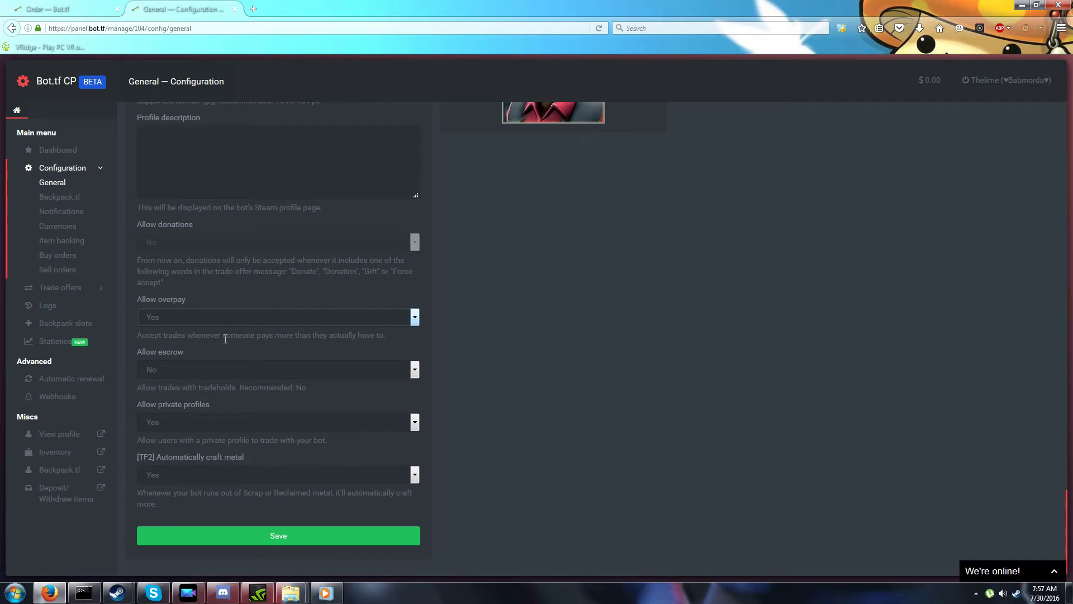
{"action": "right_click", "coordinate": [588, 353]}
{"action": "key", "text": "Escape"}
{"action": "left_click", "coordinate": [330, 422]}
{"action": "left_click", "coordinate": [330, 424]}
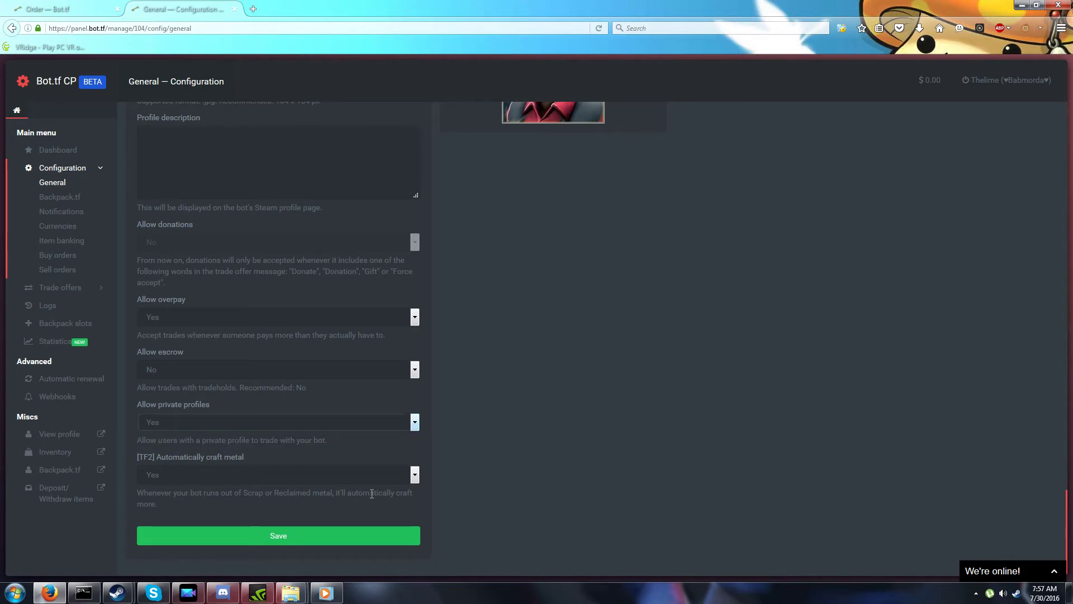
{"action": "left_click", "coordinate": [338, 536]}
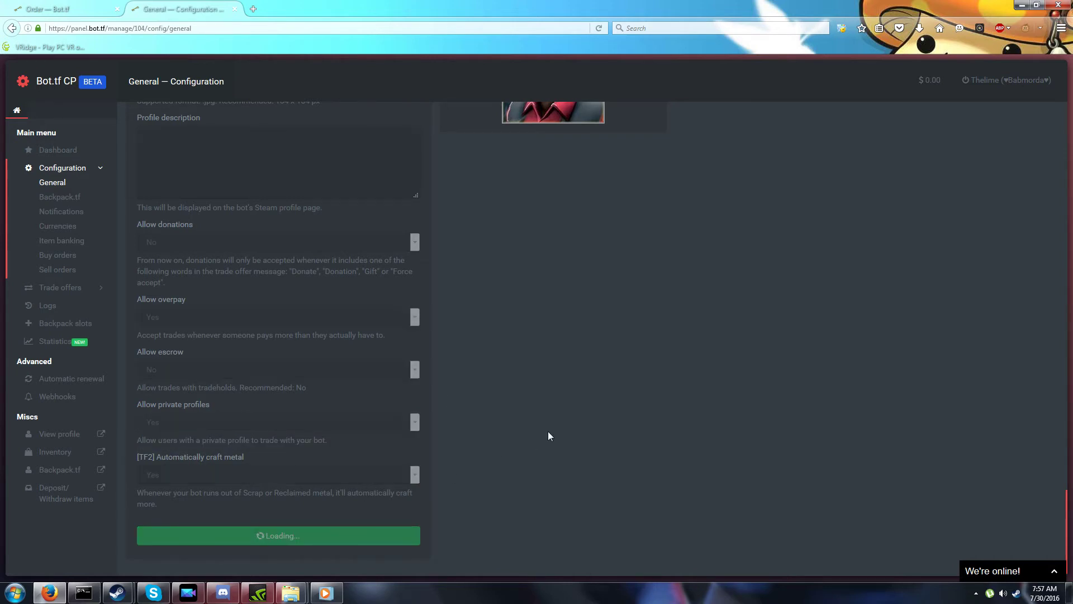
{"action": "left_click", "coordinate": [77, 200]}
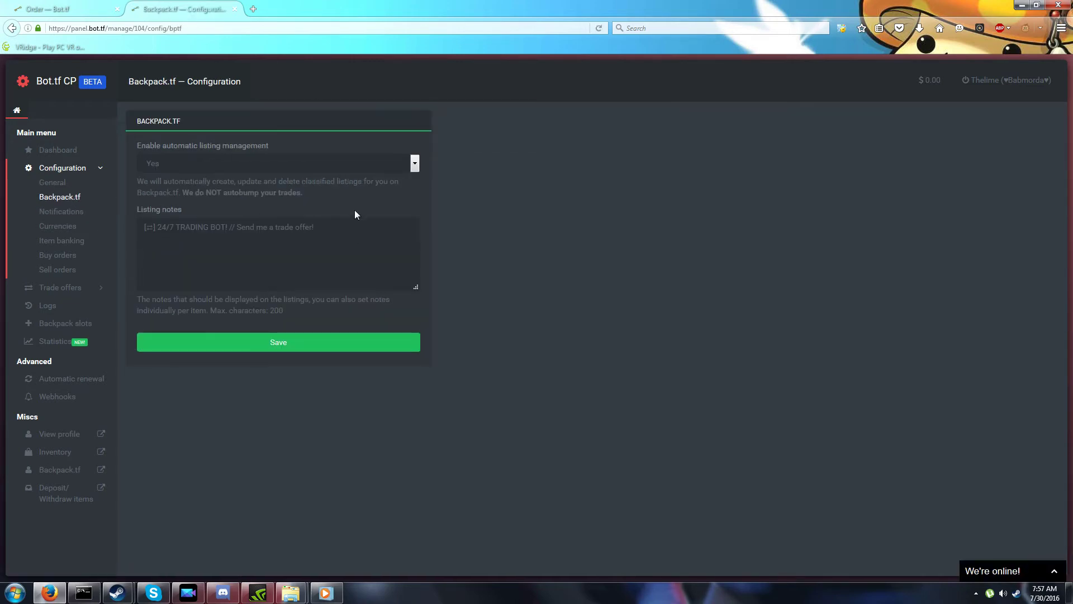
Keep Backpack.tf automatic listing management set to Yes and review the listing notes
{"action": "left_click", "coordinate": [276, 163]}
{"action": "left_click", "coordinate": [250, 176]}
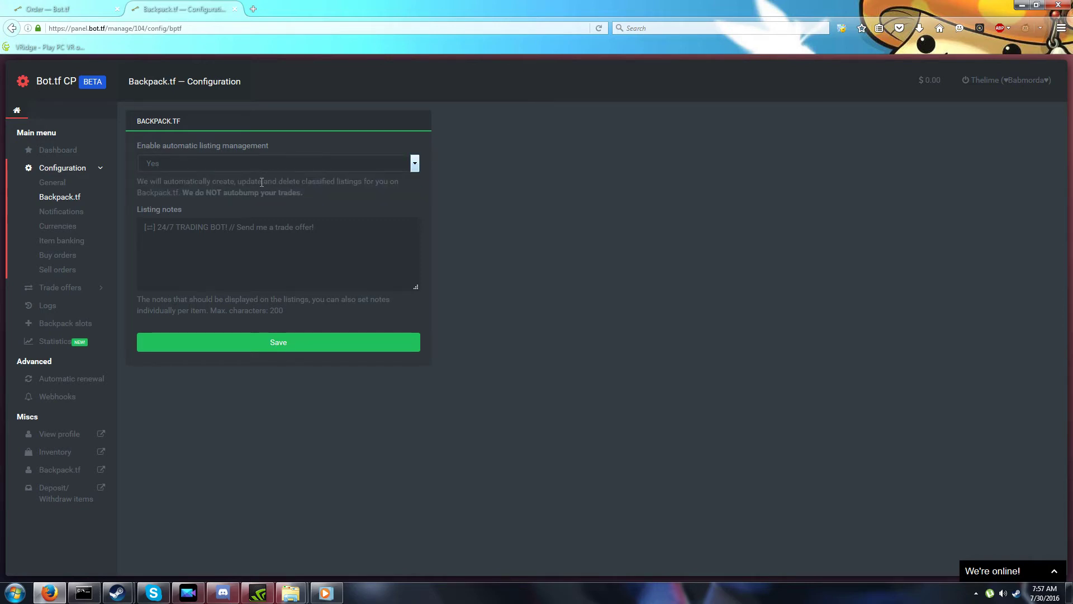
{"action": "left_click_drag", "start_coordinate": [358, 246], "coordinate": [161, 241]}
{"action": "left_click", "coordinate": [208, 241]}
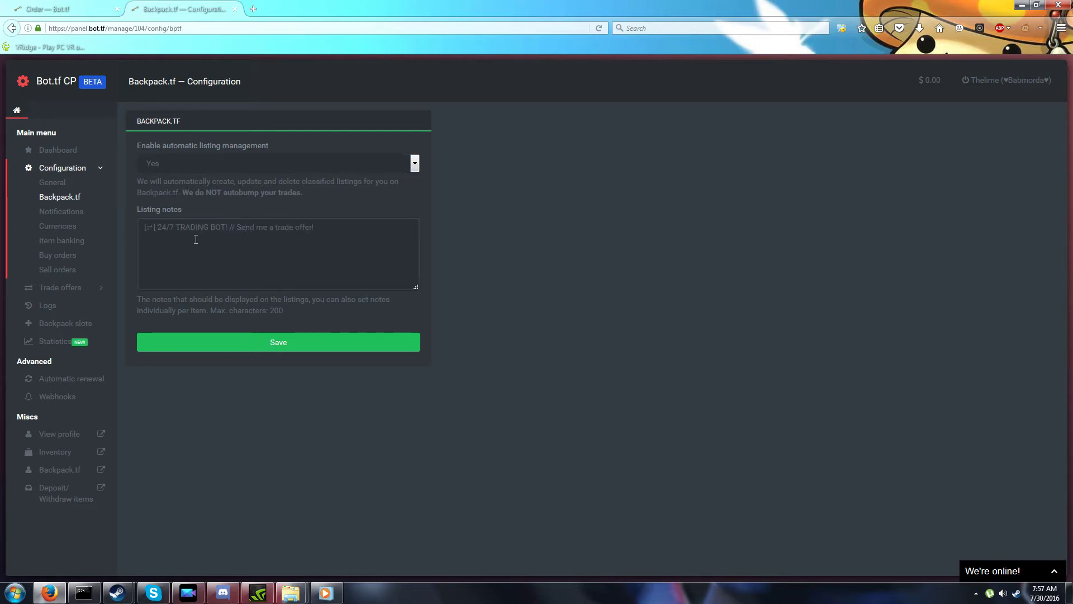
Enable Steam notifications for Trade and Donation and save the notification settings
{"action": "left_click", "coordinate": [79, 213]}
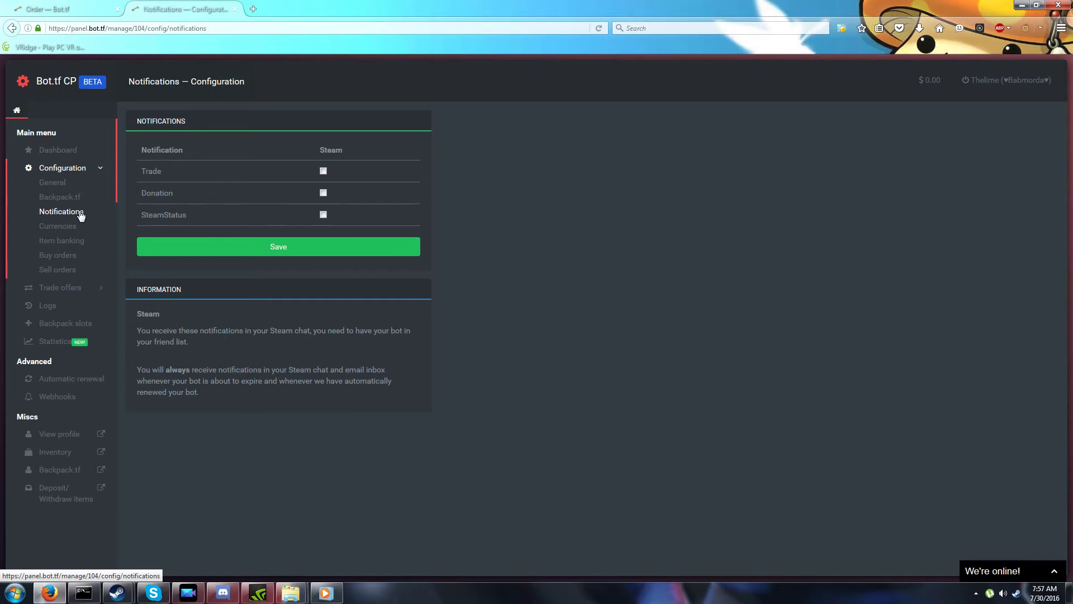
{"action": "left_click", "coordinate": [323, 171]}
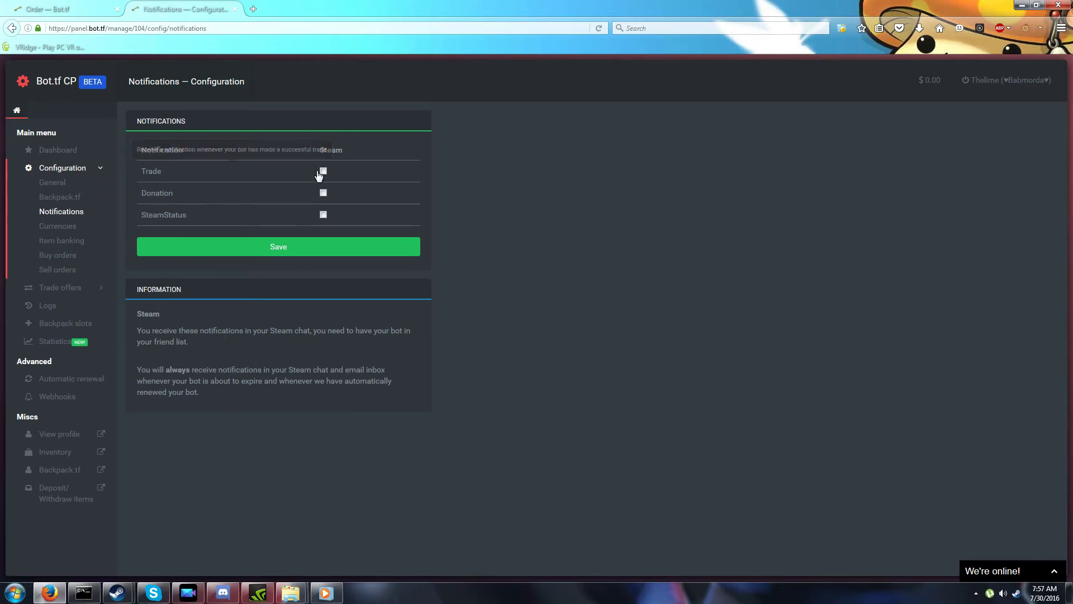
{"action": "left_click", "coordinate": [323, 192]}
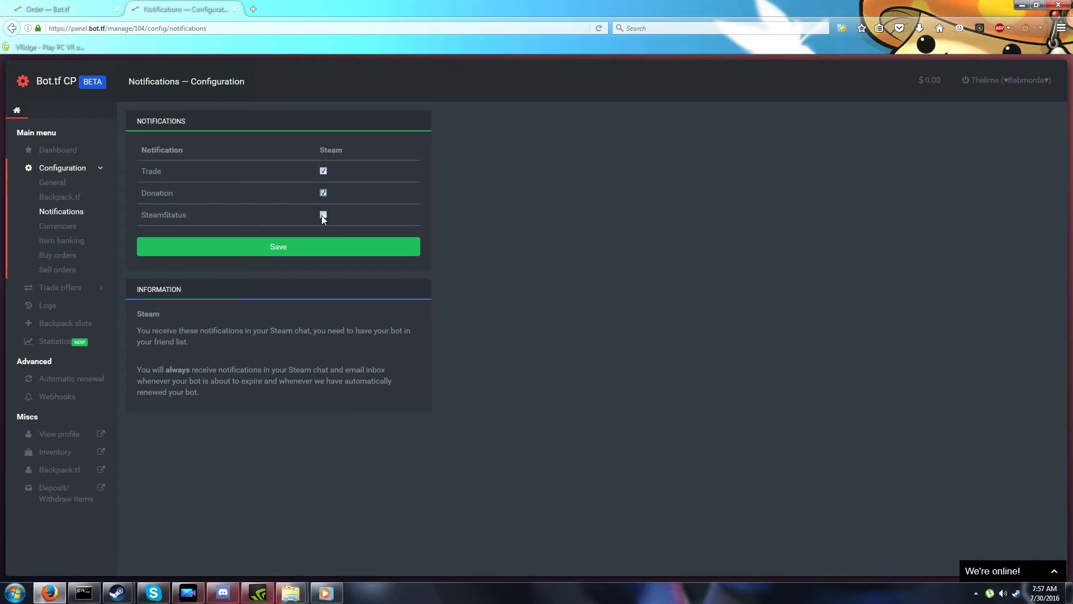
{"action": "left_click", "coordinate": [279, 246]}
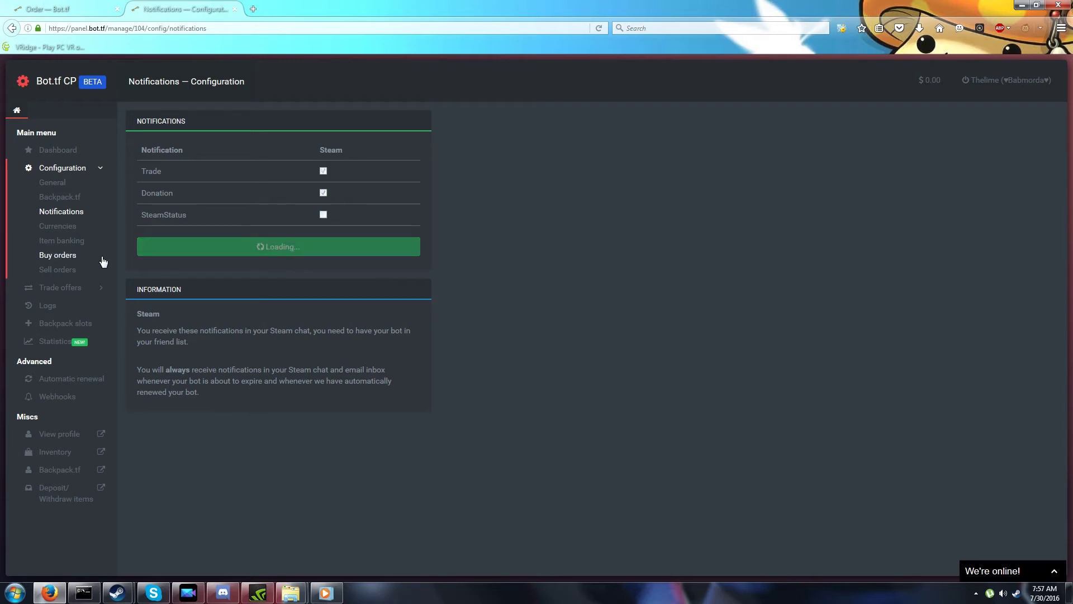
Check the Currencies page, noting the automatic key value of 19.66 refined
{"action": "left_click", "coordinate": [74, 232]}
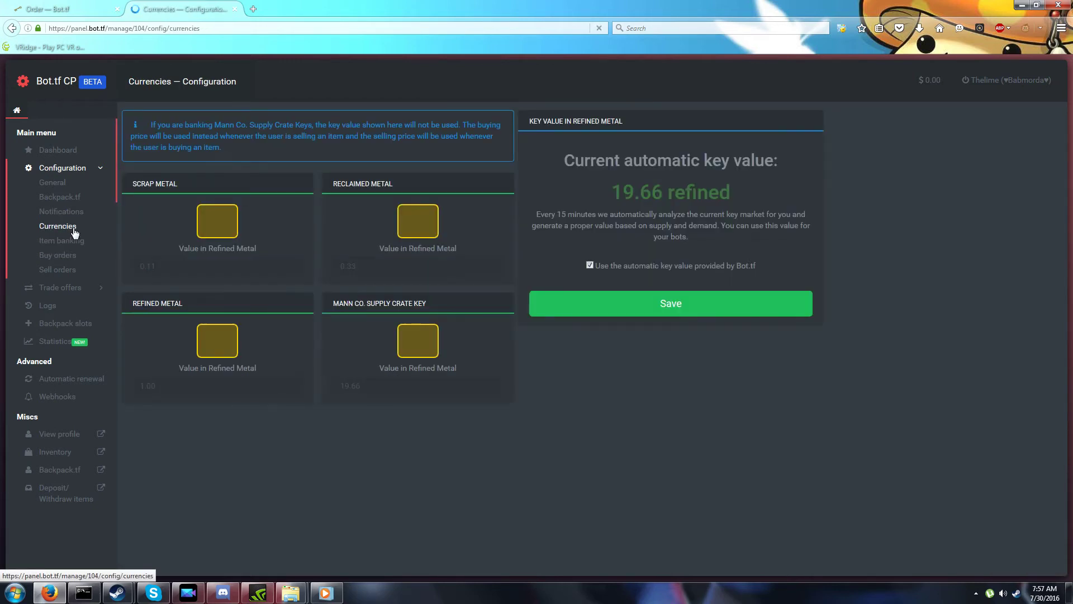
{"action": "right_click", "coordinate": [475, 450]}
{"action": "left_click", "coordinate": [467, 446]}
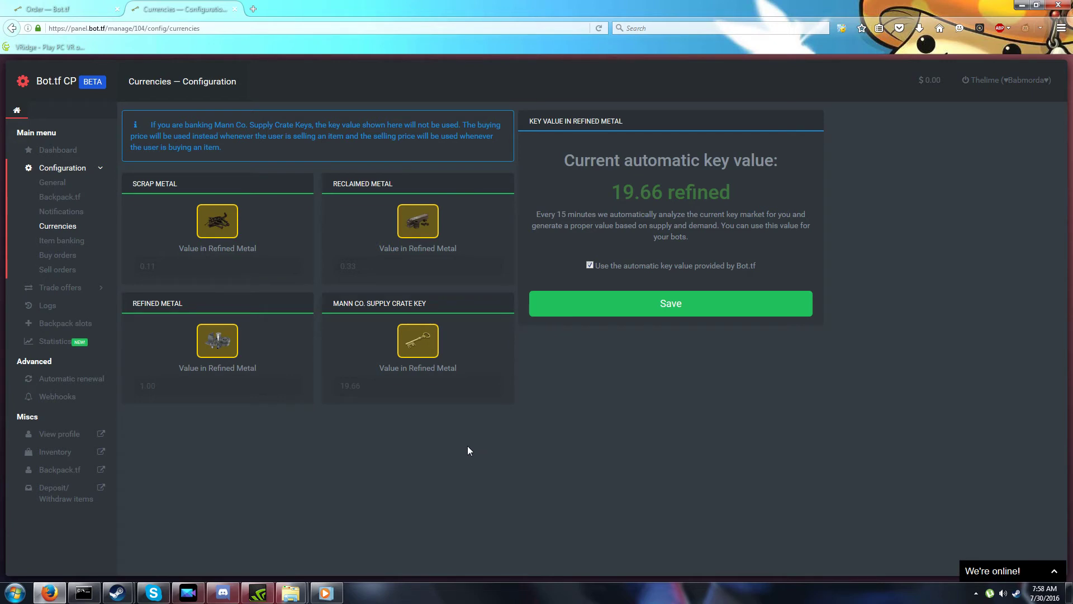
{"action": "triple_click", "coordinate": [640, 188]}
{"action": "left_click", "coordinate": [601, 222]}
{"action": "double_click", "coordinate": [355, 385]}
{"action": "left_click", "coordinate": [383, 456]}
{"action": "left_click", "coordinate": [68, 240]}
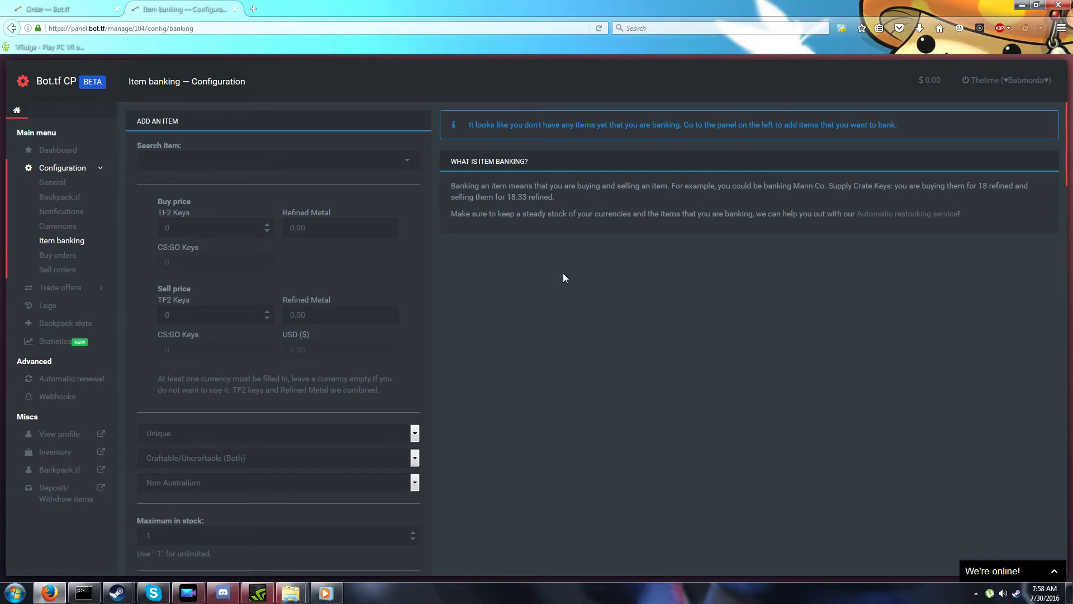
Scroll through the Item banking form and focus the sell price keys field
{"action": "scroll", "coordinate": [567, 330], "scroll_direction": "down", "scroll_amount": 3}
{"action": "scroll", "coordinate": [565, 331], "scroll_direction": "up", "scroll_amount": 2}
{"action": "scroll", "coordinate": [565, 331], "scroll_direction": "up", "scroll_amount": 1}
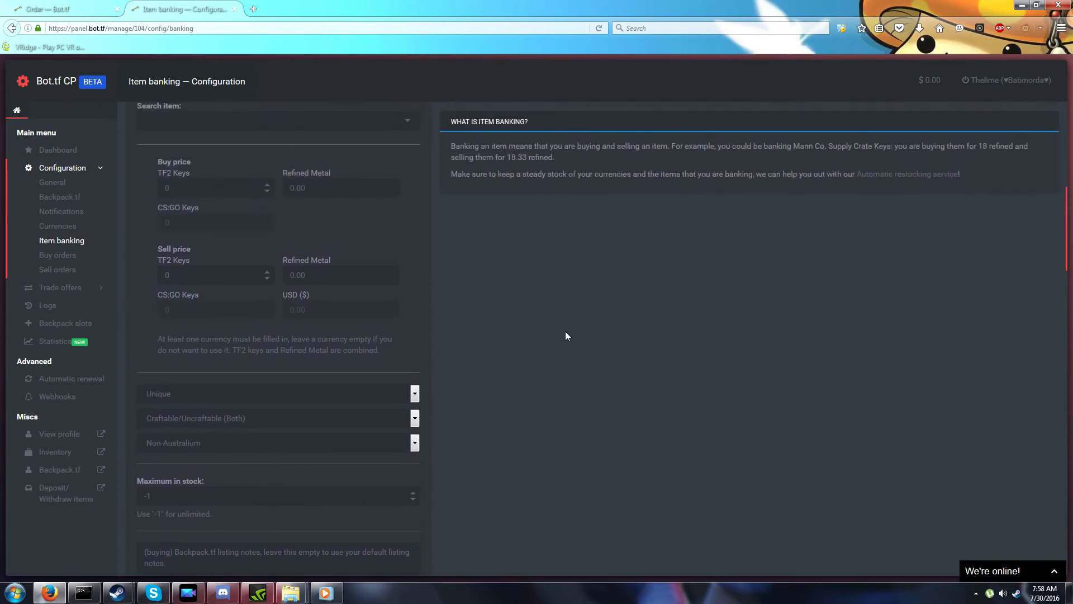
{"action": "scroll", "coordinate": [535, 323], "scroll_direction": "down", "scroll_amount": 3}
{"action": "right_click", "coordinate": [535, 323]}
{"action": "key", "text": "Escape"}
{"action": "scroll", "coordinate": [201, 268], "scroll_direction": "up", "scroll_amount": 1}
{"action": "left_click", "coordinate": [199, 258]}
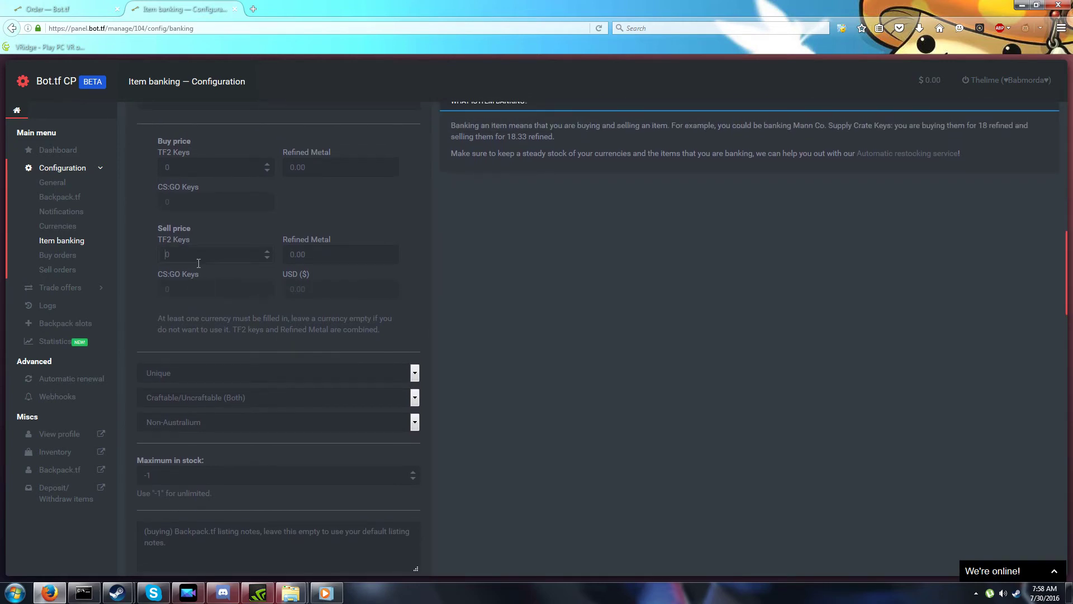
{"action": "scroll", "coordinate": [212, 297], "scroll_direction": "down", "scroll_amount": 2}
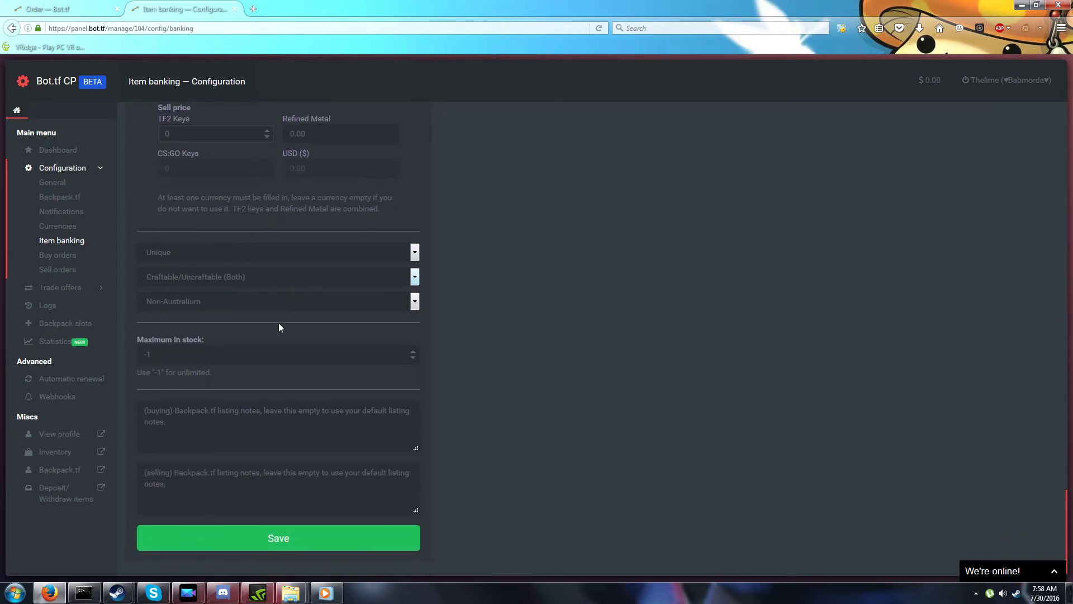
Keep Unique as the item quality, then view the empty Buy orders page
{"action": "left_click", "coordinate": [282, 250]}
{"action": "left_click", "coordinate": [281, 251]}
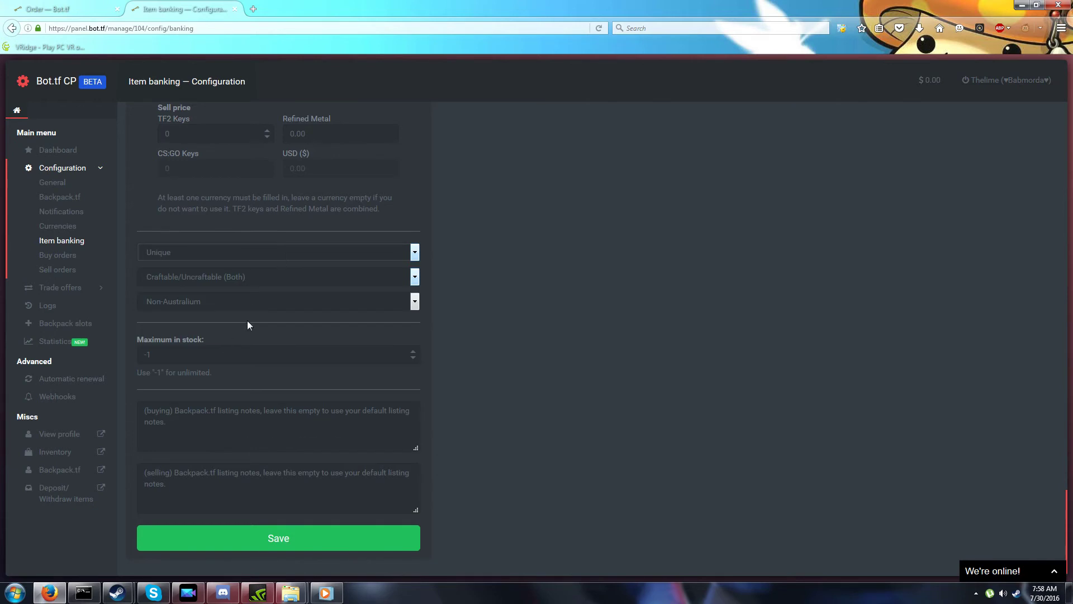
{"action": "scroll", "coordinate": [504, 266], "scroll_direction": "down", "scroll_amount": 1}
{"action": "scroll", "coordinate": [491, 263], "scroll_direction": "up", "scroll_amount": 3}
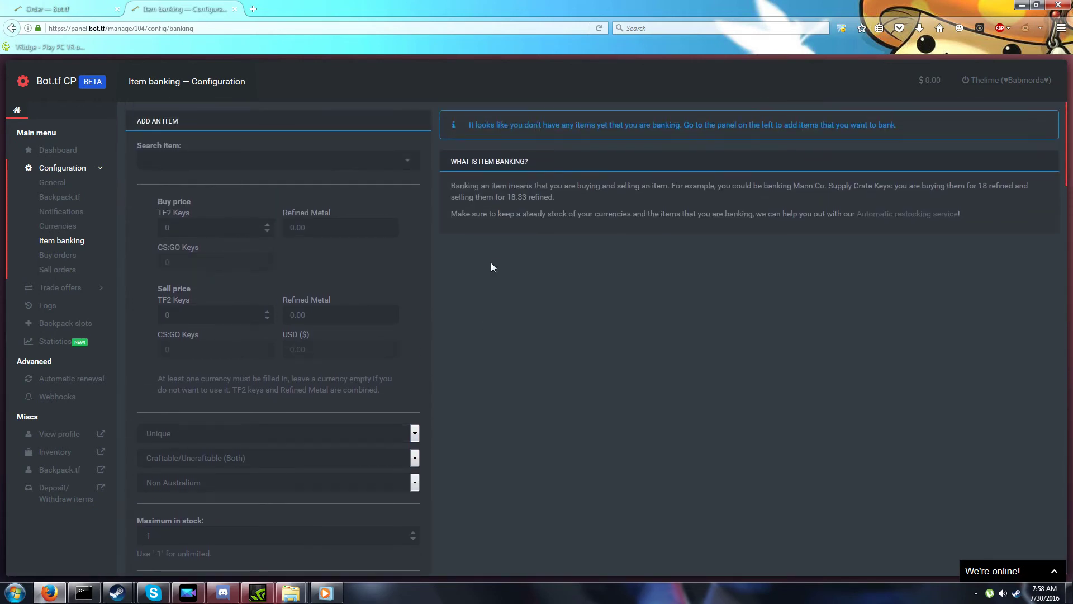
{"action": "left_click", "coordinate": [75, 257]}
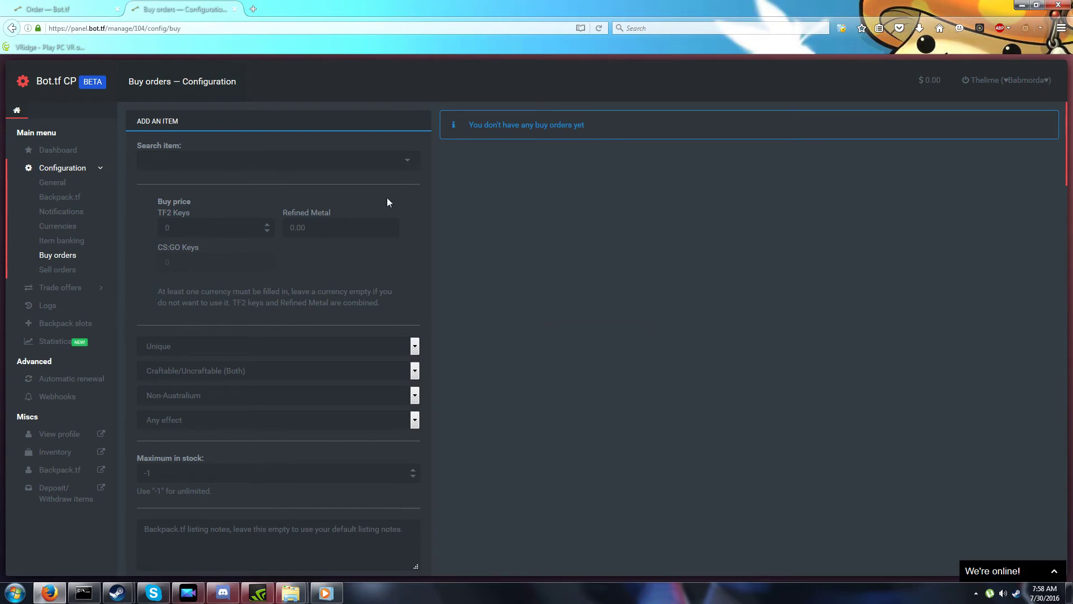
Go to Sell orders and select the Strange Killstreak Cleaner's Carbine
{"action": "scroll", "coordinate": [386, 197], "scroll_direction": "down", "scroll_amount": 1}
{"action": "scroll", "coordinate": [268, 272], "scroll_direction": "up", "scroll_amount": 1}
{"action": "left_click", "coordinate": [60, 276]}
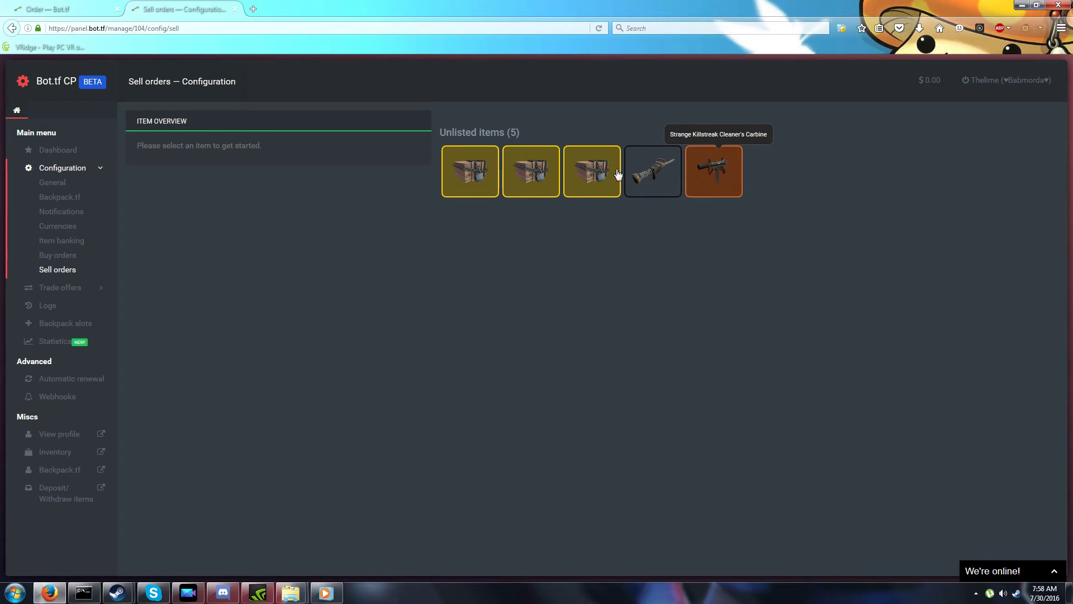
{"action": "left_click", "coordinate": [726, 170]}
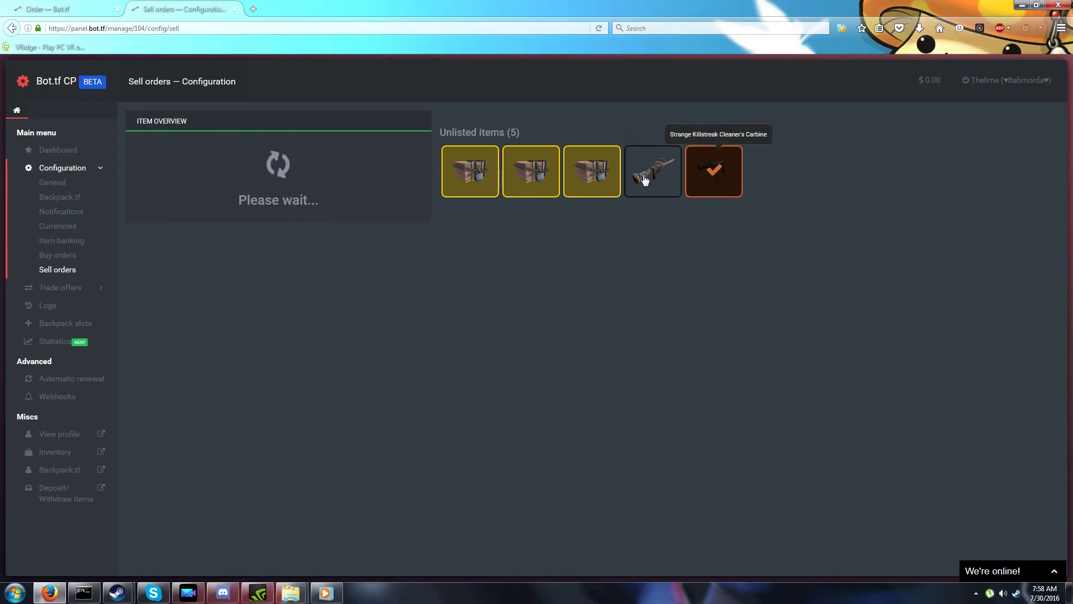
{"action": "scroll", "coordinate": [477, 269], "scroll_direction": "down", "scroll_amount": 2}
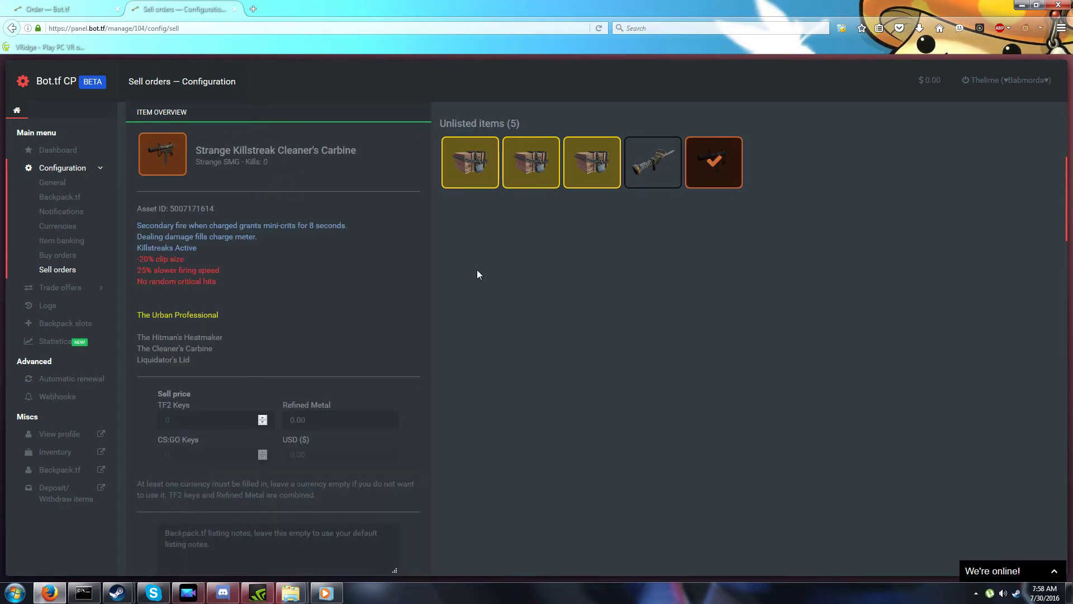
{"action": "scroll", "coordinate": [458, 292], "scroll_direction": "up", "scroll_amount": 2}
{"action": "right_click", "coordinate": [458, 292]}
{"action": "key", "text": "Escape"}
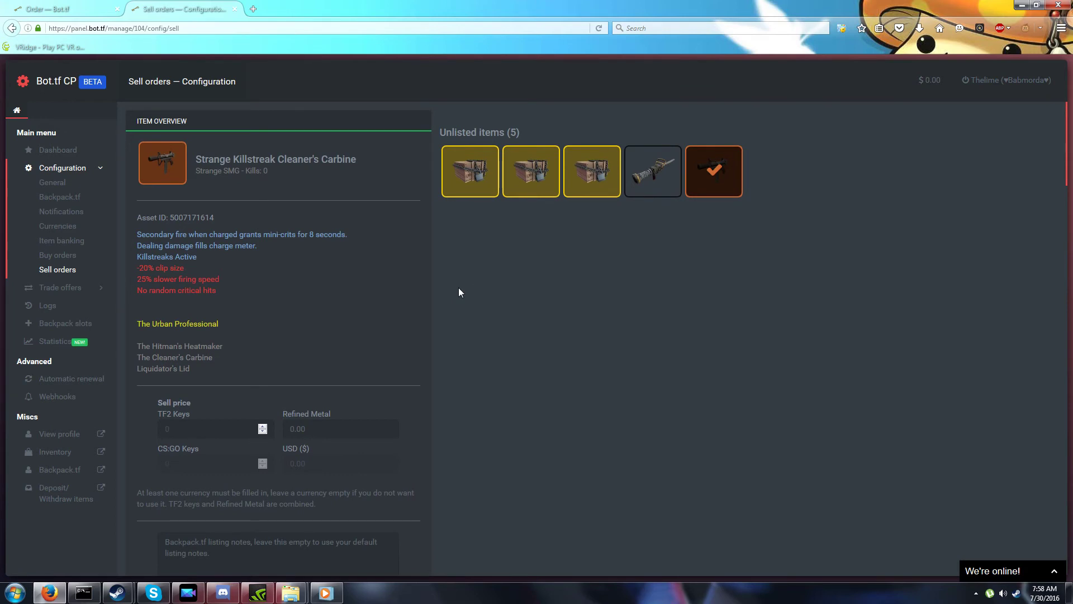
{"action": "scroll", "coordinate": [458, 292], "scroll_direction": "down", "scroll_amount": 2}
Set the Refined Metal sell price to 2 and add the carbine as a listing
{"action": "left_click", "coordinate": [315, 375]}
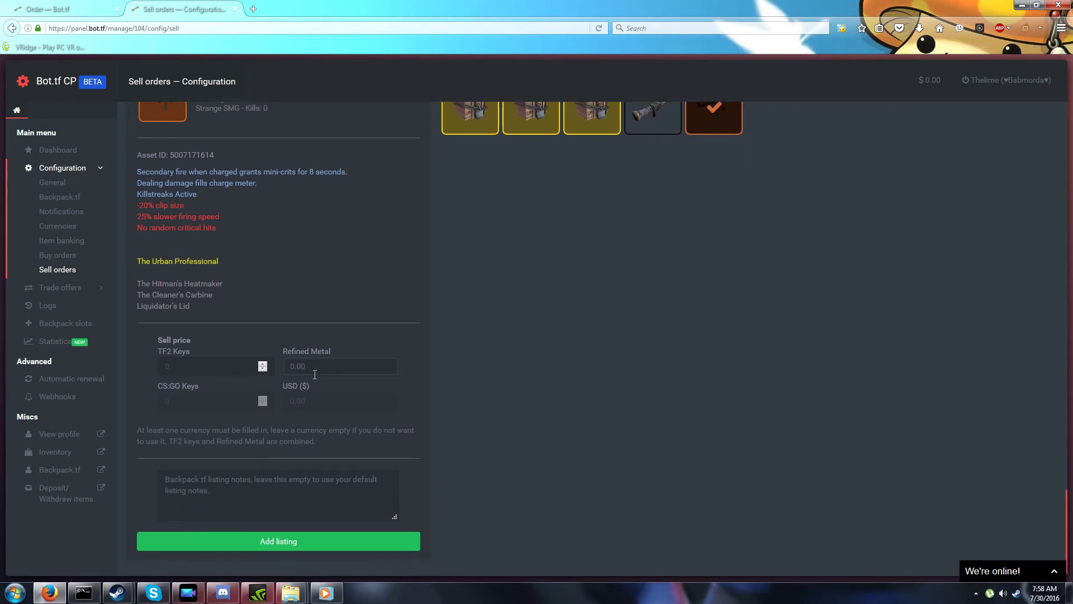
{"action": "scroll", "coordinate": [337, 374], "scroll_direction": "up", "scroll_amount": 2}
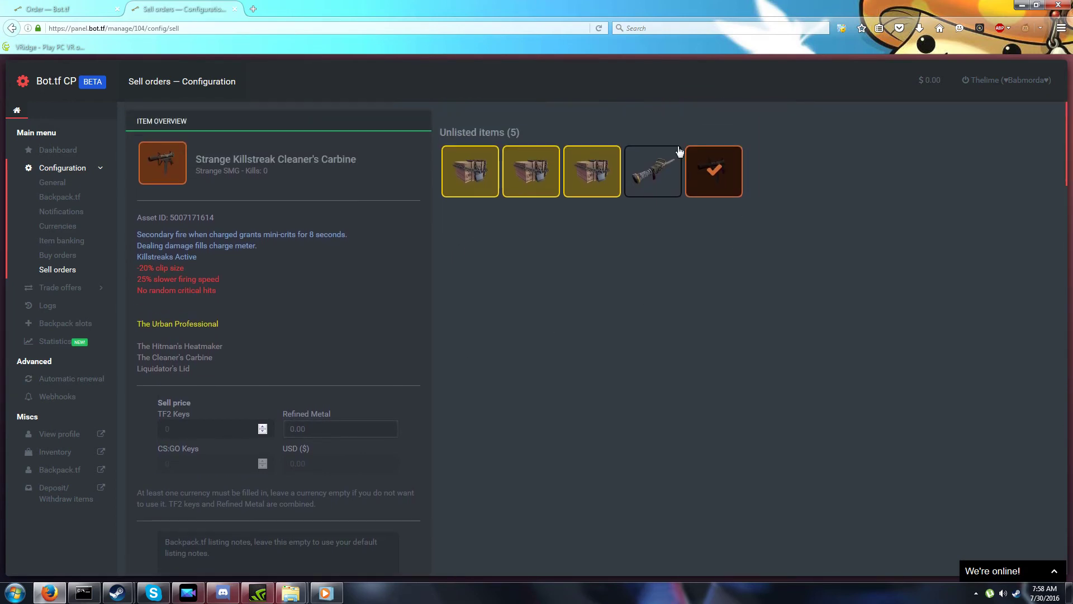
{"action": "scroll", "coordinate": [576, 319], "scroll_direction": "down", "scroll_amount": 2}
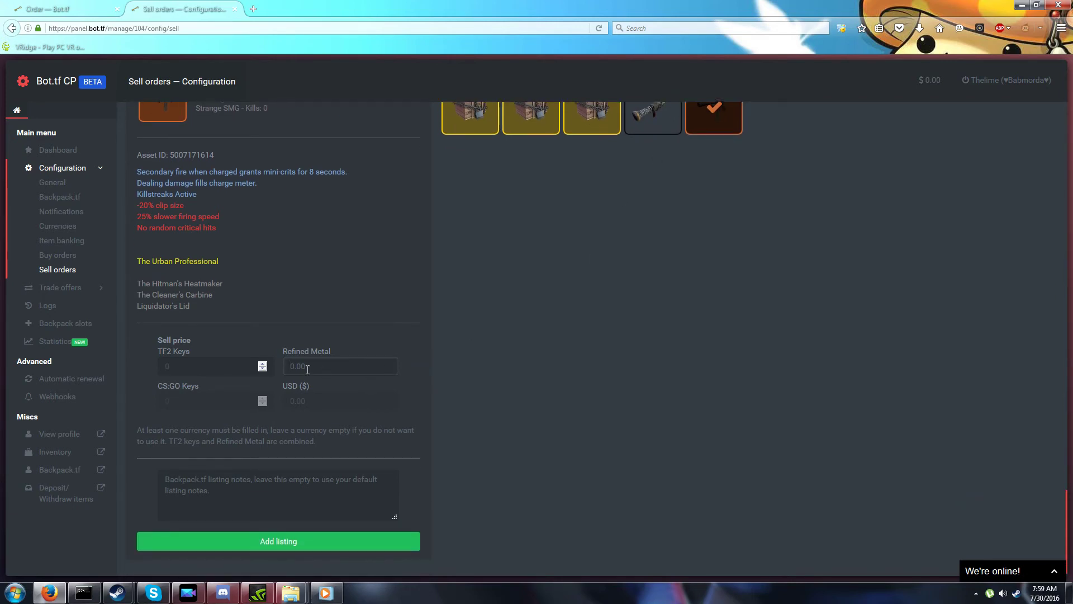
{"action": "type", "text": "21"}
{"action": "key", "text": "BackSpace"}
{"action": "key", "text": "BackSpace"}
{"action": "type", "text": "2"}
{"action": "left_click", "coordinate": [281, 513]}
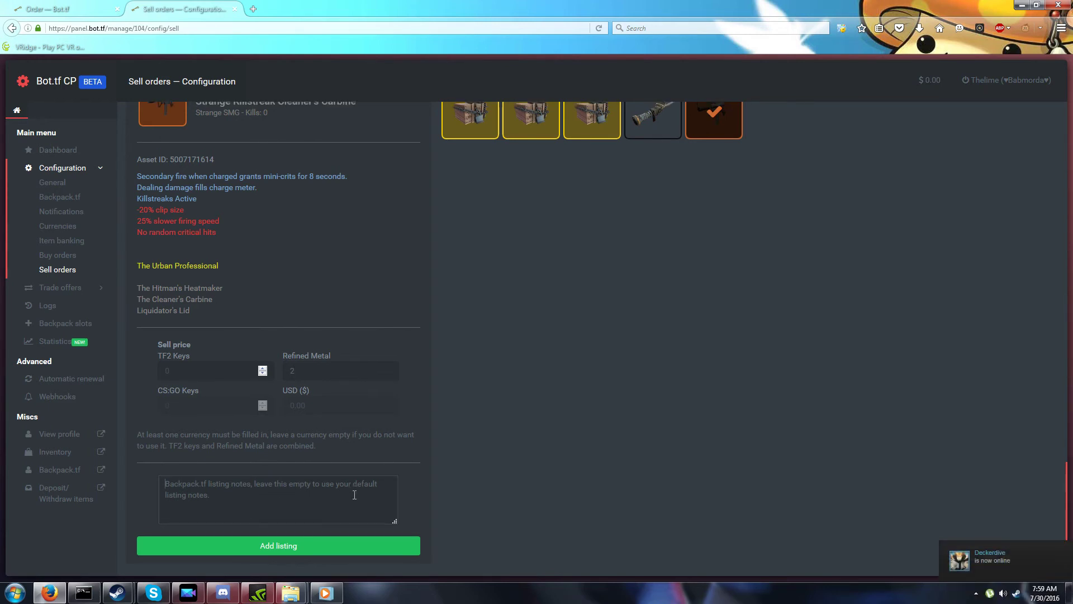
{"action": "left_click", "coordinate": [304, 541]}
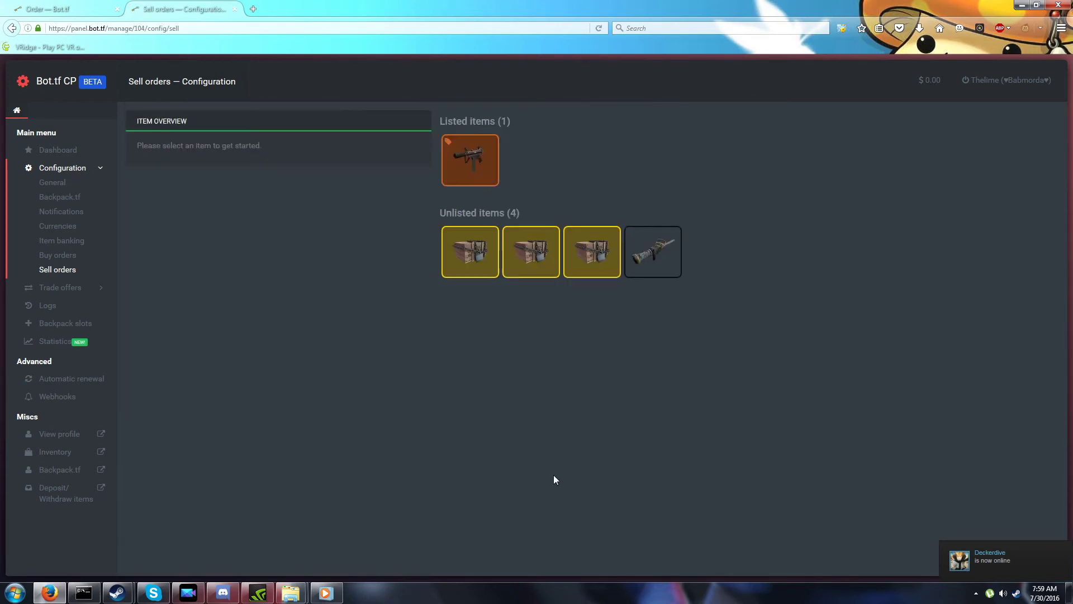
Reopen the listed carbine to confirm its details and 2 refined price
{"action": "left_click", "coordinate": [490, 167]}
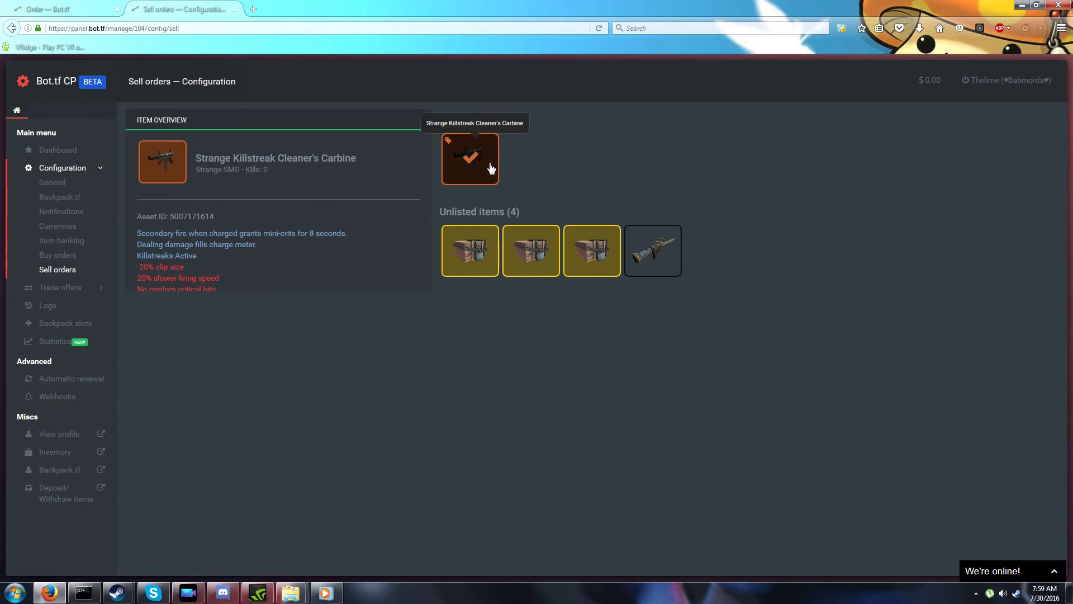
{"action": "scroll", "coordinate": [446, 353], "scroll_direction": "down", "scroll_amount": 3}
{"action": "scroll", "coordinate": [446, 353], "scroll_direction": "up", "scroll_amount": 3}
{"action": "scroll", "coordinate": [446, 353], "scroll_direction": "down", "scroll_amount": 3}
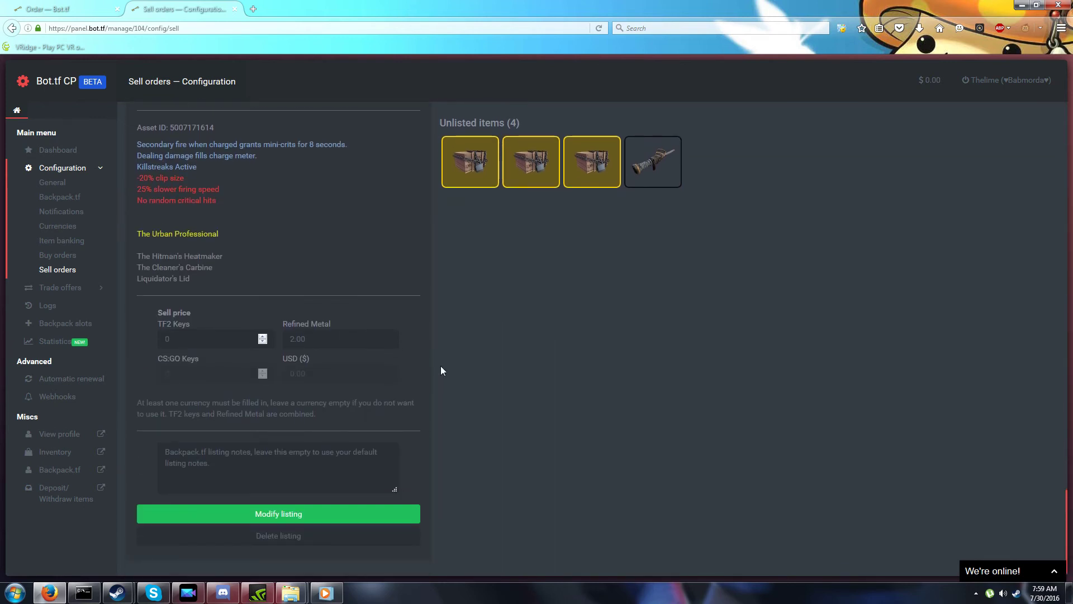
{"action": "scroll", "coordinate": [440, 366], "scroll_direction": "up", "scroll_amount": 3}
Load backpack.tf in a new tab and go to Trading > Classified Listings
{"action": "left_click", "coordinate": [264, 9]}
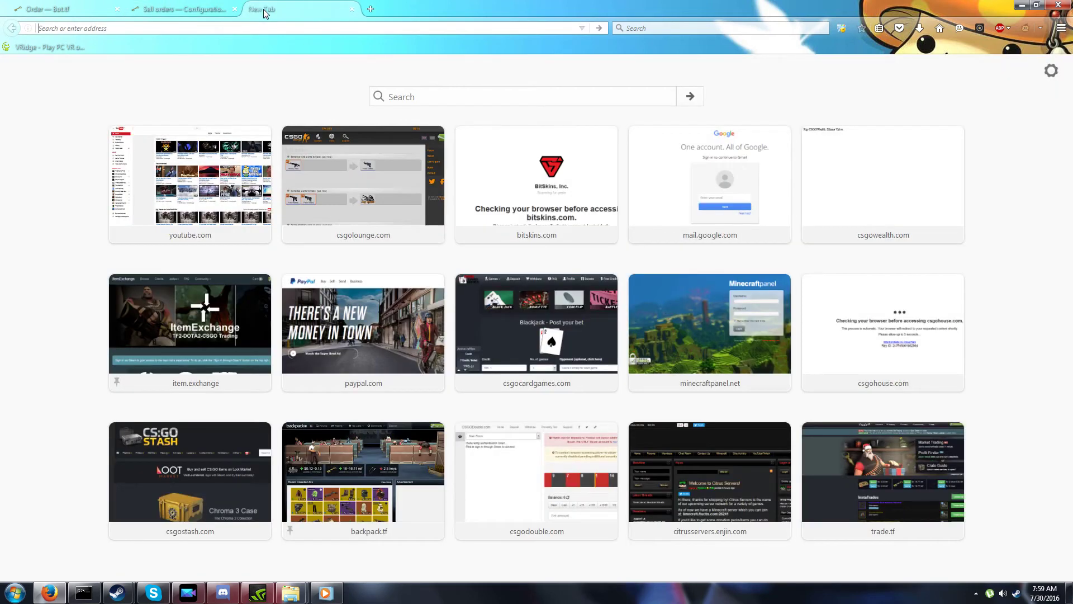
{"action": "type", "text": "backpack.tf"}
{"action": "key", "text": "Return"}
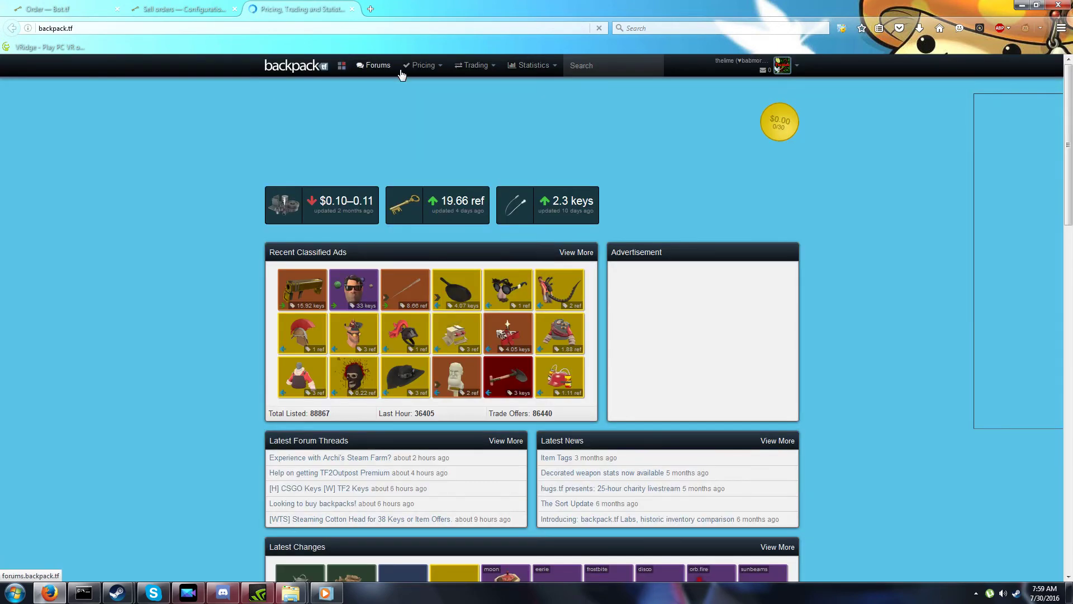
{"action": "left_click", "coordinate": [422, 65]}
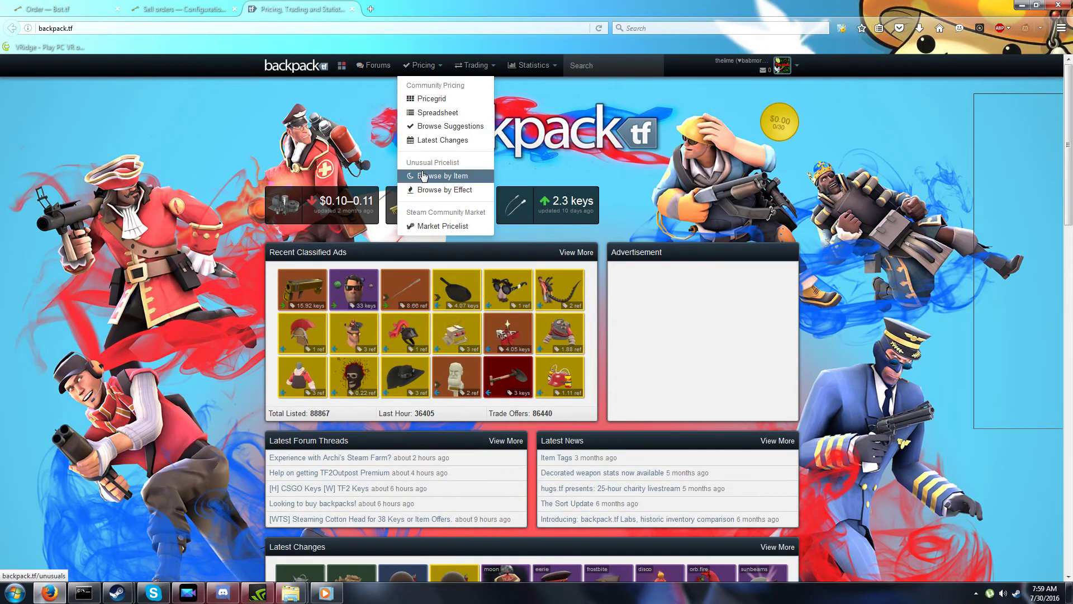
{"action": "left_click", "coordinate": [419, 66]}
{"action": "left_click", "coordinate": [418, 67]}
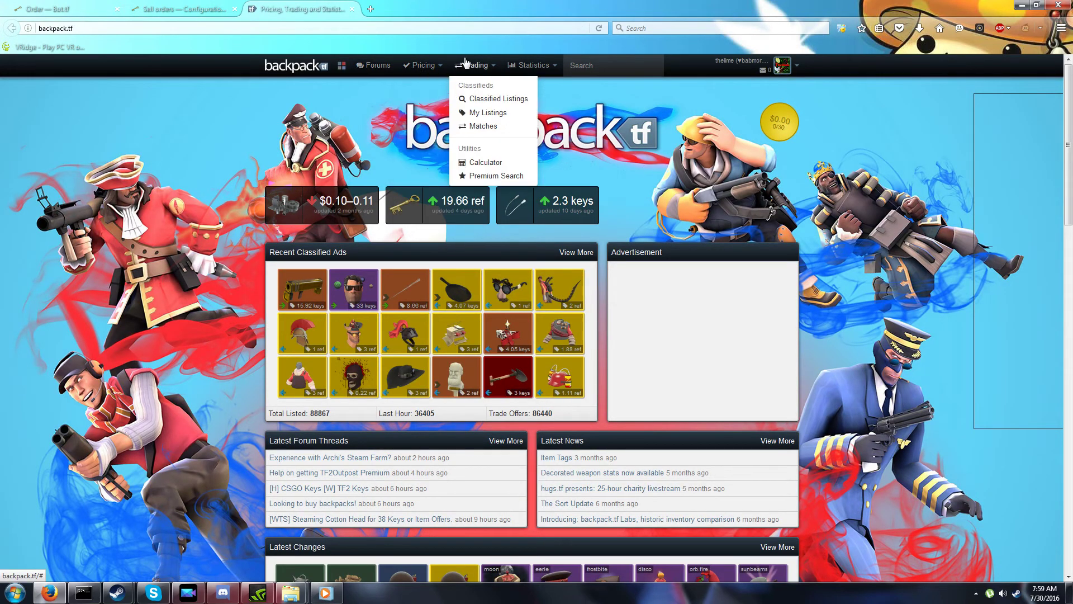
{"action": "left_click", "coordinate": [482, 98]}
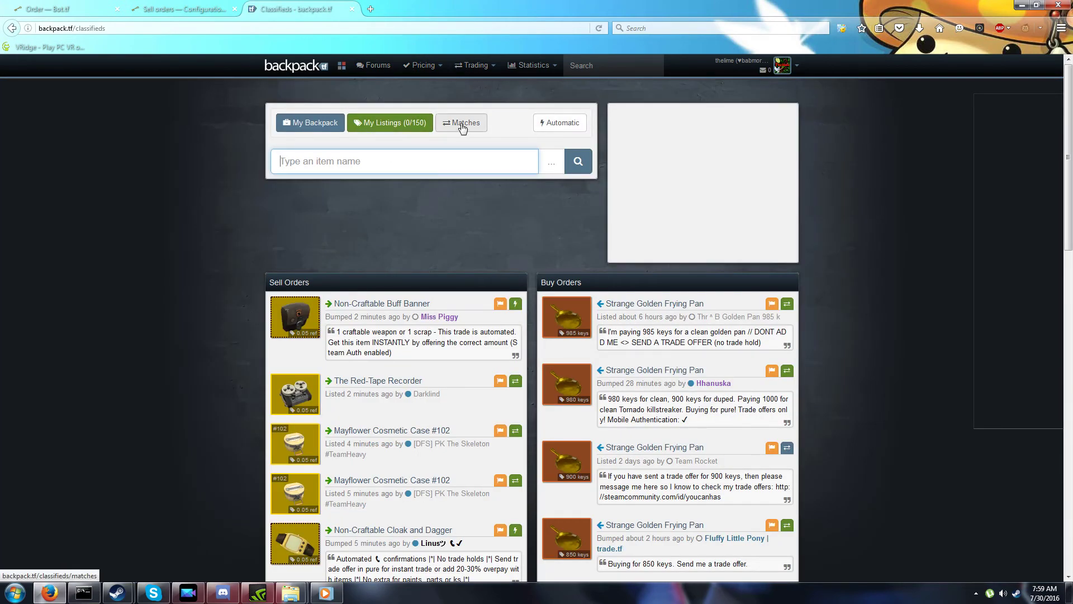
Run an advanced search for Cleaner's Carbine, Strange quality, Standard killstreak tier
{"action": "left_click", "coordinate": [552, 162]}
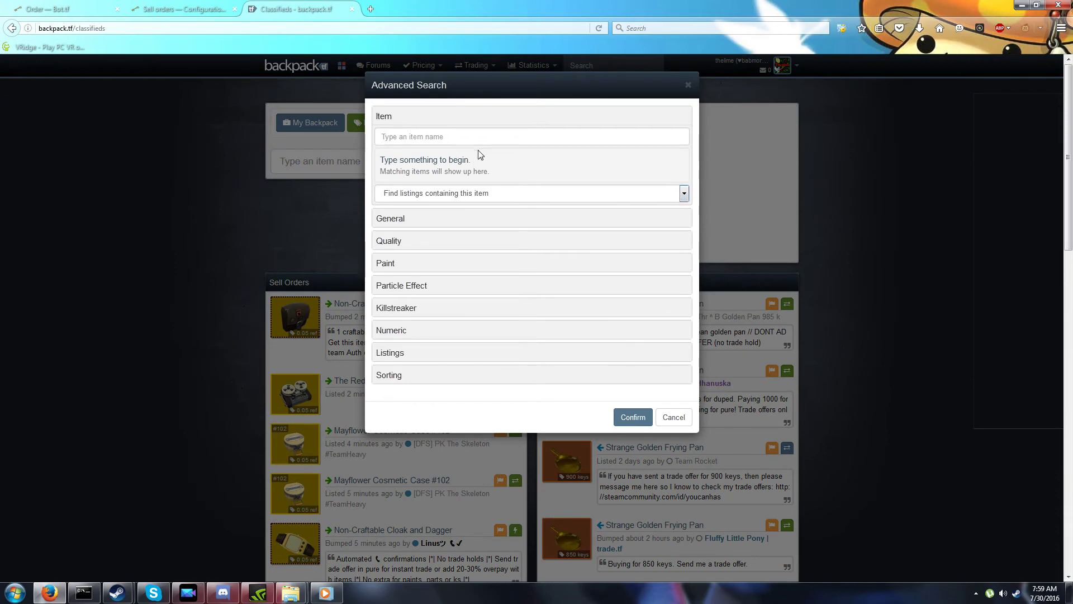
{"action": "left_click", "coordinate": [498, 120]}
{"action": "left_click", "coordinate": [498, 120]}
{"action": "left_click", "coordinate": [479, 137]}
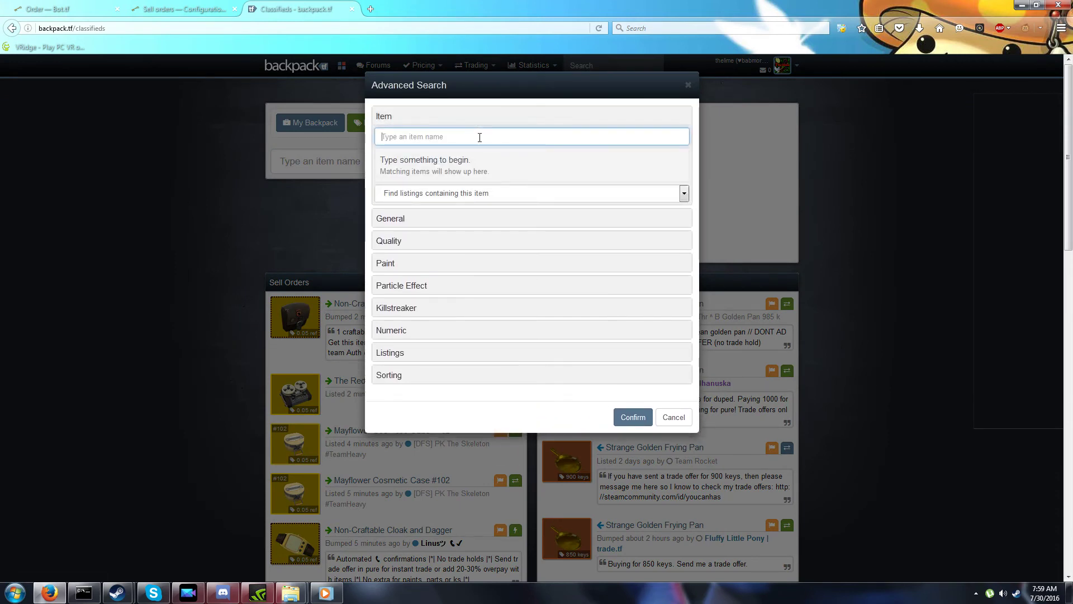
{"action": "type", "text": "cleaner's cab"}
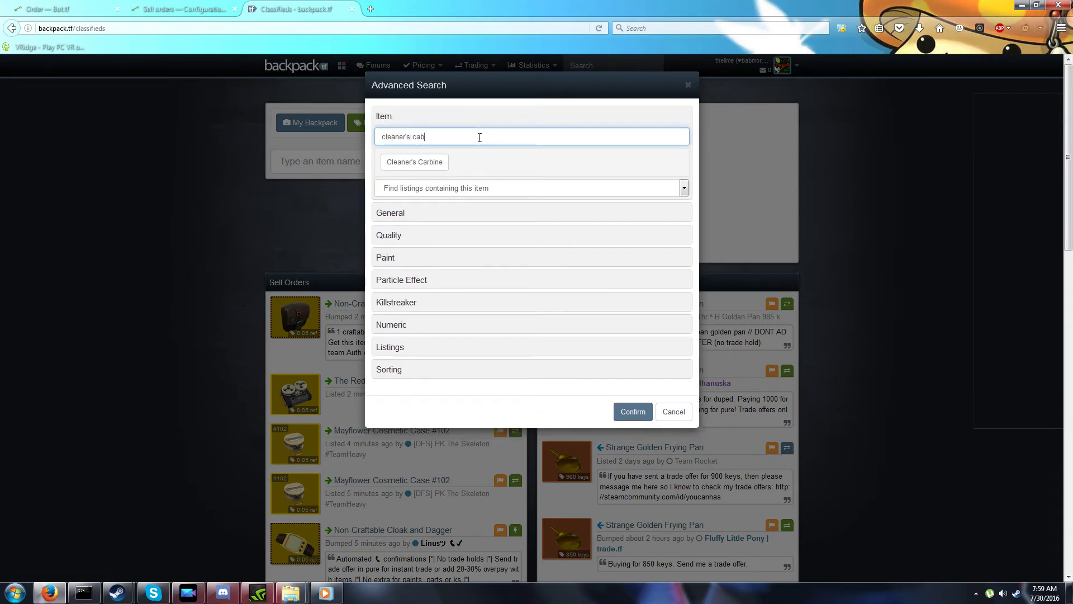
{"action": "left_click", "coordinate": [441, 162]}
{"action": "left_click", "coordinate": [413, 235]}
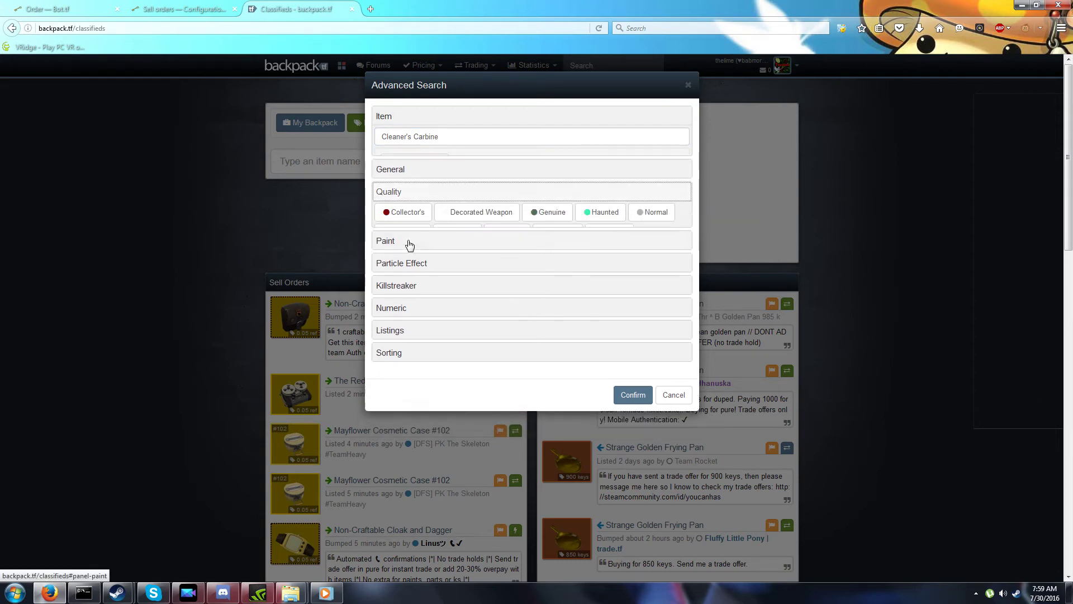
{"action": "left_click", "coordinate": [451, 202]}
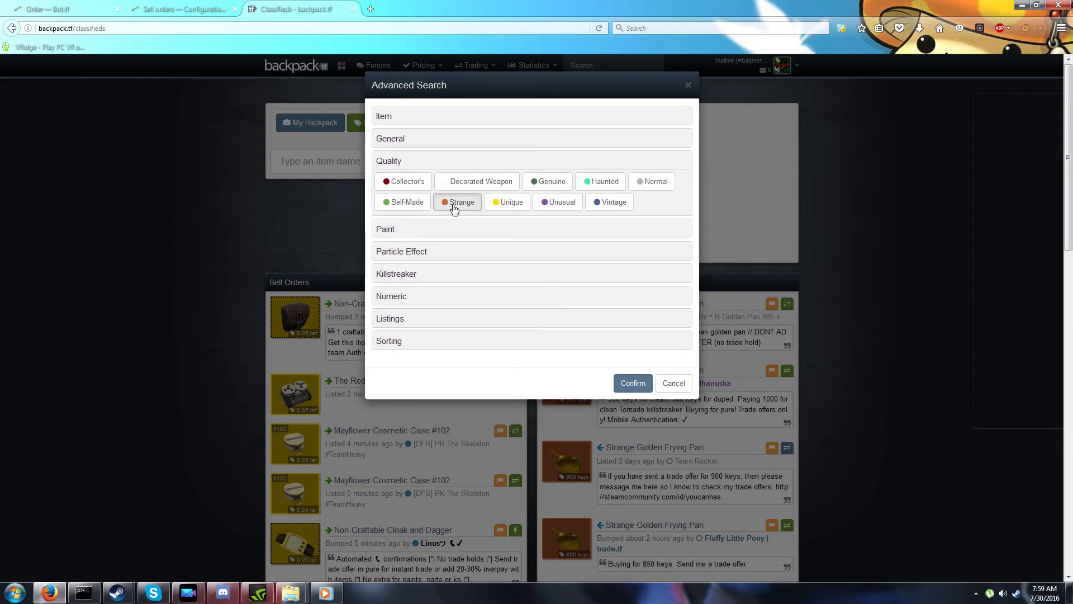
{"action": "left_click", "coordinate": [422, 275]}
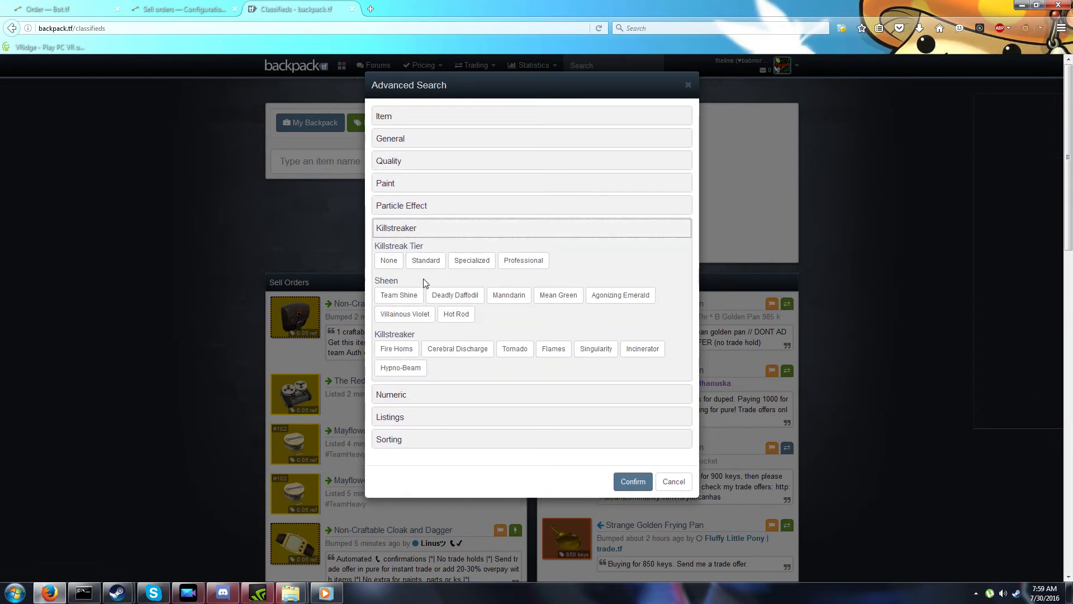
{"action": "left_click", "coordinate": [633, 481]}
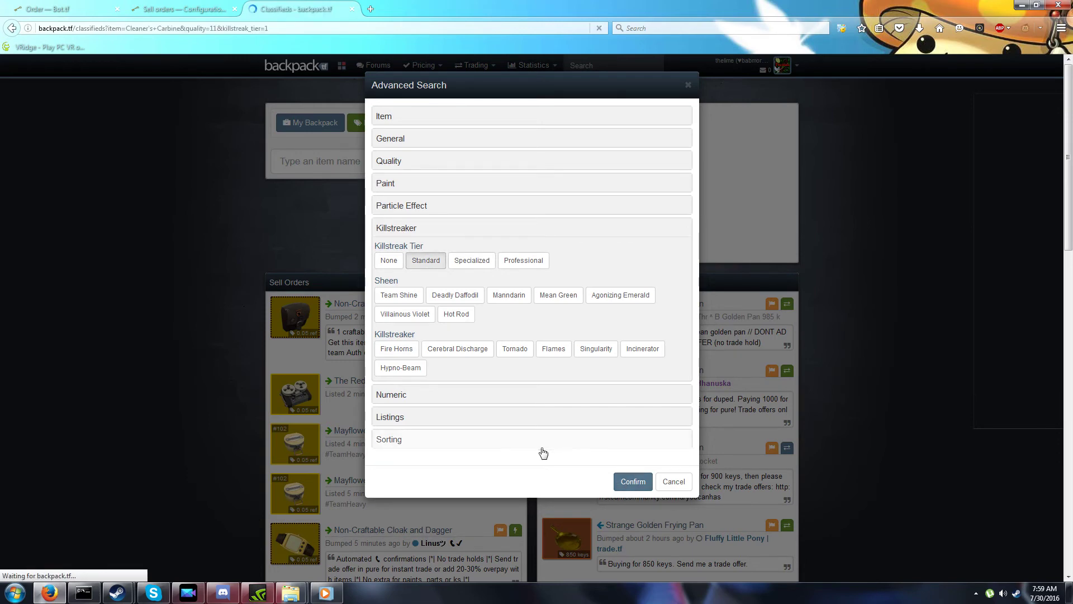
Look over the carbine sell orders for LimeyBot's 2 ref listing, then close the Classifieds tab
{"action": "scroll", "coordinate": [178, 284], "scroll_direction": "down", "scroll_amount": 2}
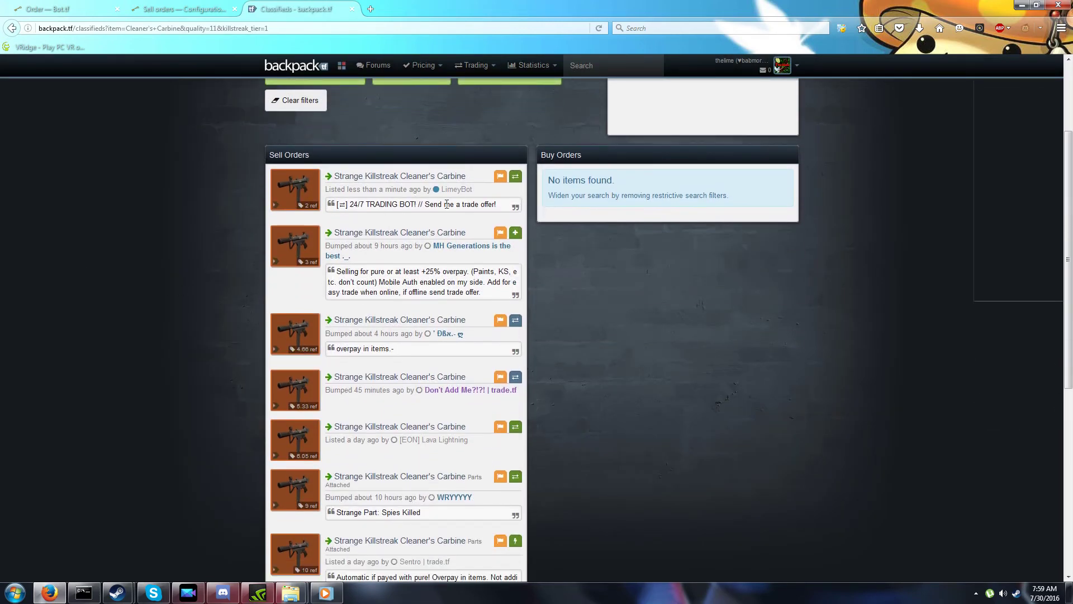
{"action": "mouse_move", "coordinate": [463, 191]}
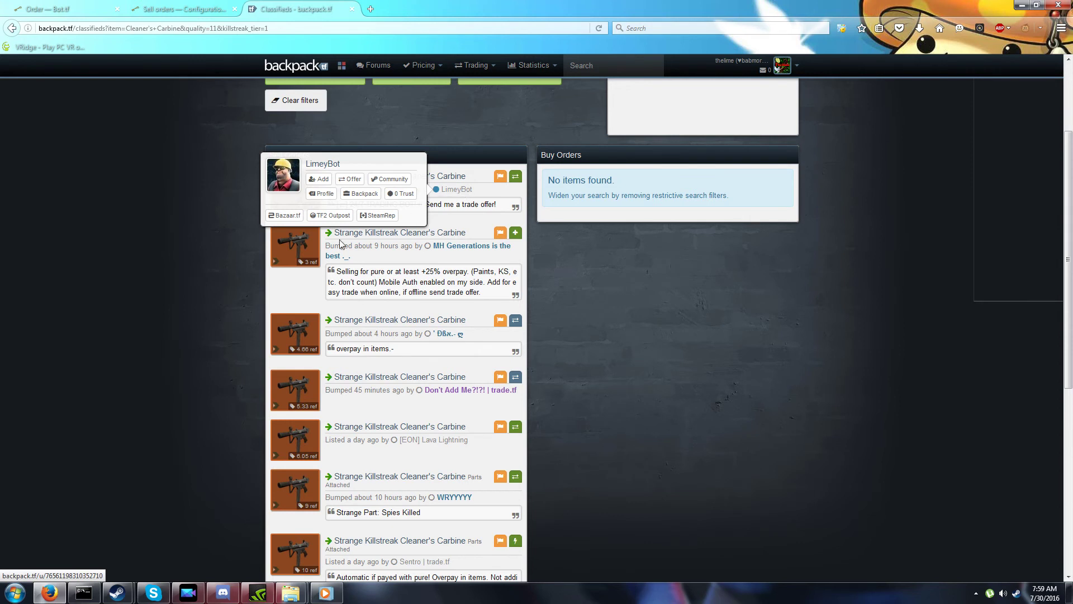
{"action": "scroll", "coordinate": [196, 222], "scroll_direction": "up", "scroll_amount": 1}
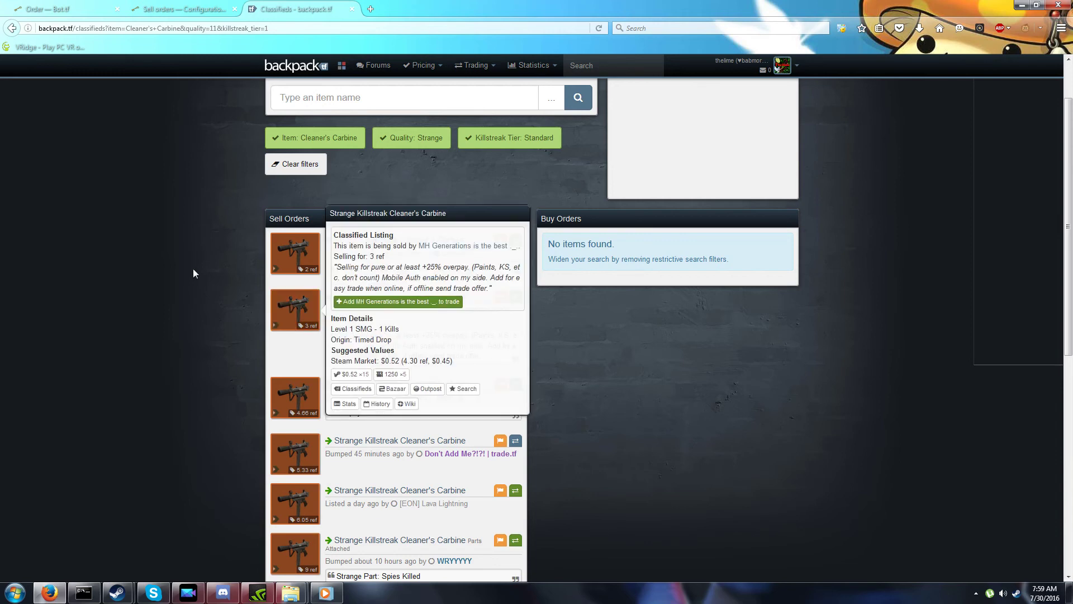
{"action": "scroll", "coordinate": [253, 262], "scroll_direction": "down", "scroll_amount": 1}
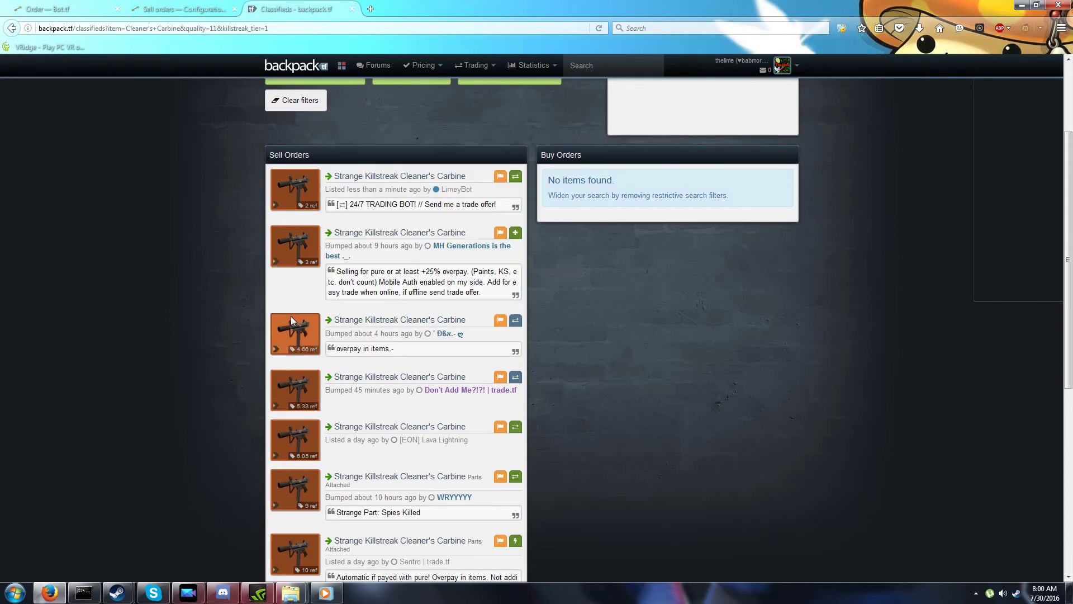
{"action": "mouse_move", "coordinate": [275, 317]}
{"action": "scroll", "coordinate": [275, 316], "scroll_direction": "up", "scroll_amount": 1}
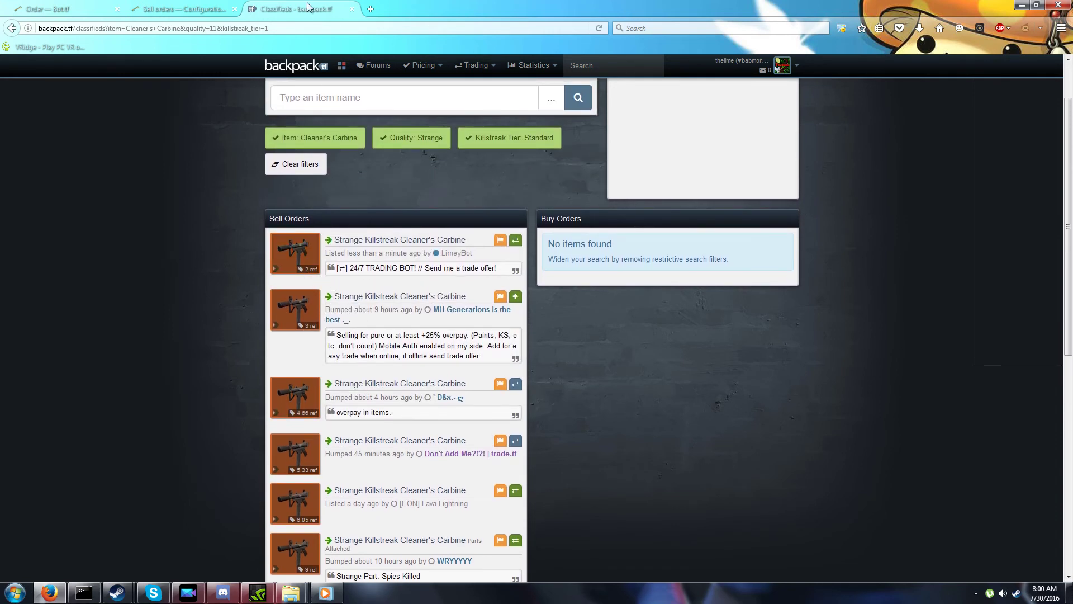
{"action": "middle_click", "coordinate": [296, 7]}
Review the bot's received and sent trade offers
{"action": "scroll", "coordinate": [283, 284], "scroll_direction": "down", "scroll_amount": 1}
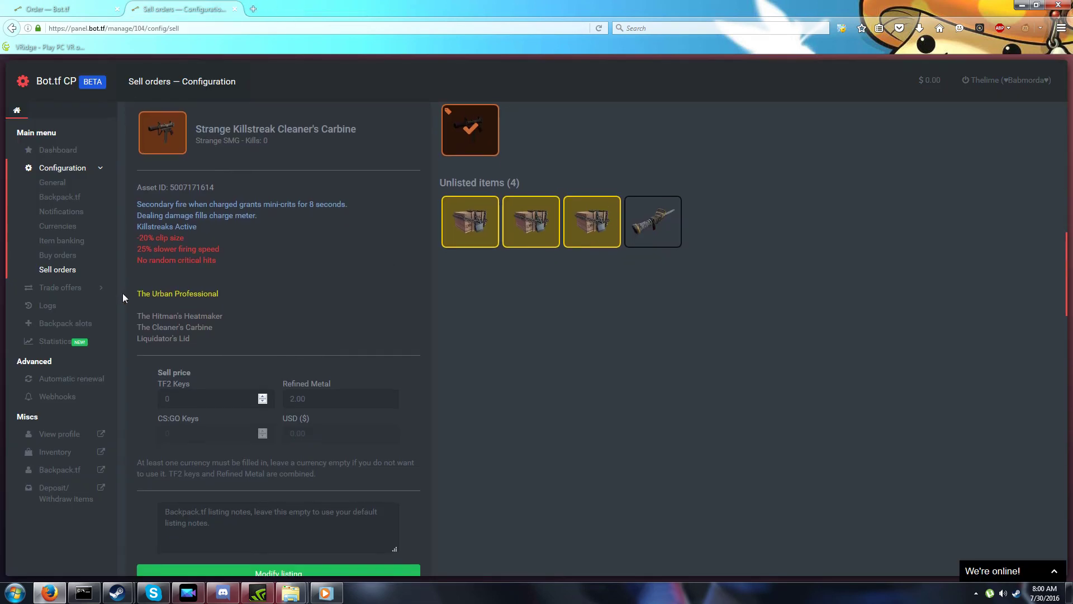
{"action": "left_click", "coordinate": [82, 288]}
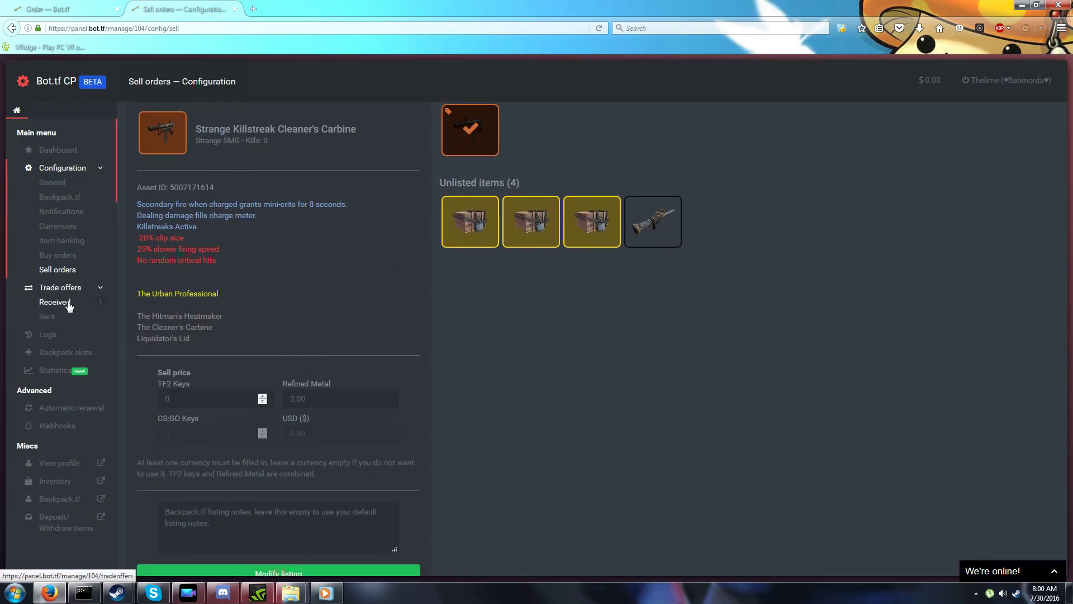
{"action": "left_click", "coordinate": [67, 304]}
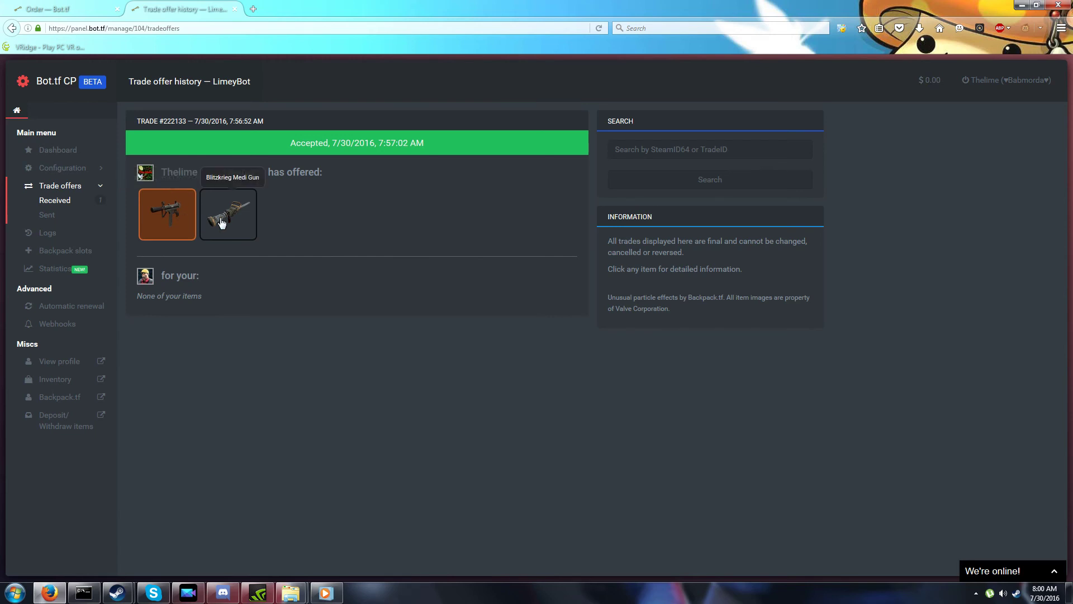
{"action": "left_click", "coordinate": [69, 225]}
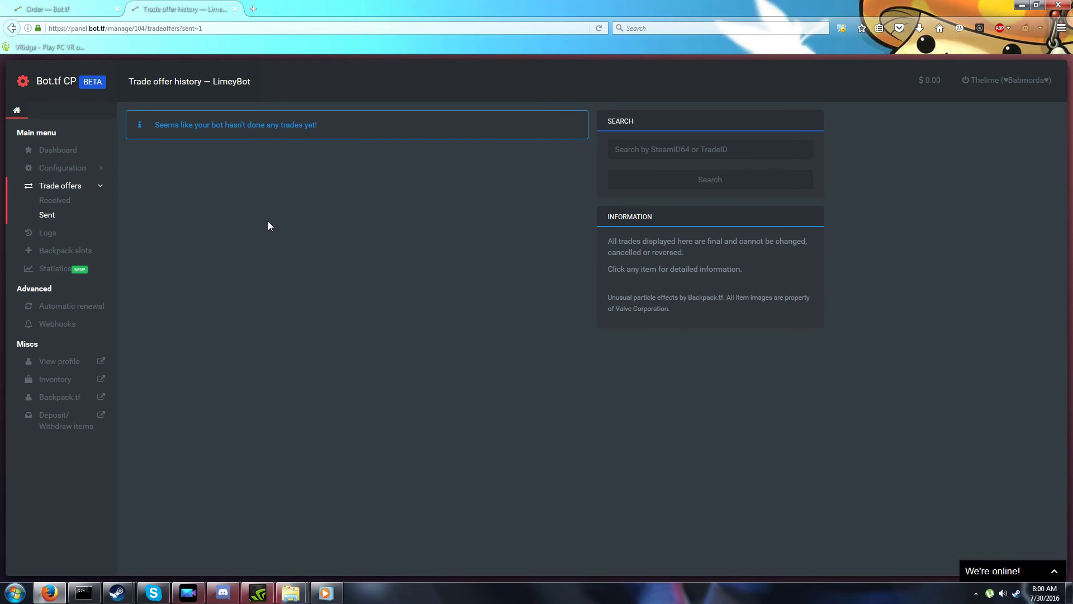
Check the activity logs and backpack slots pages, briefly bringing up the Steam chat
{"action": "left_click", "coordinate": [49, 234]}
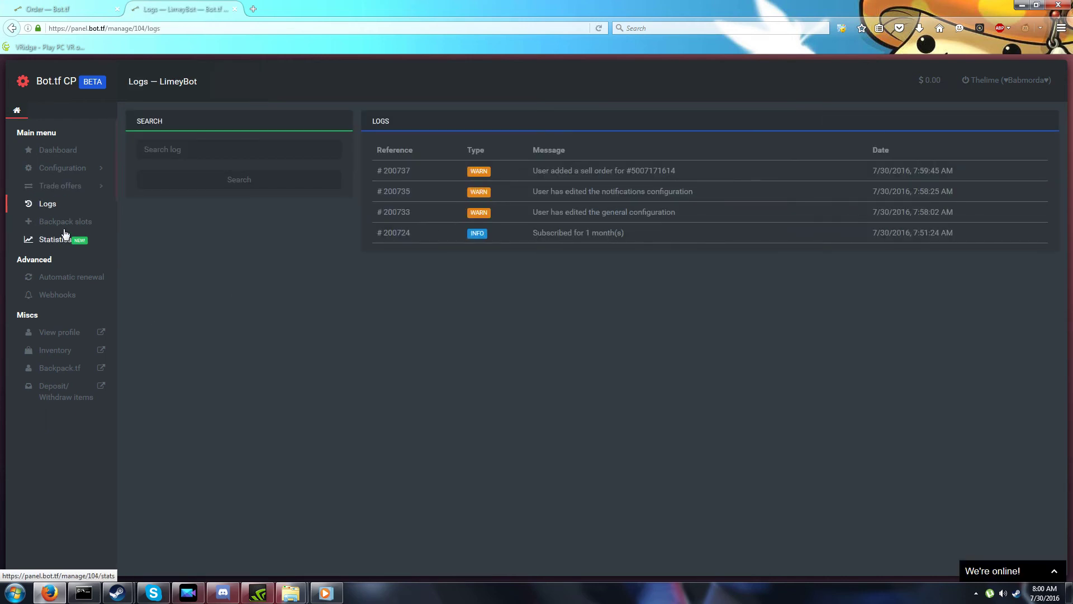
{"action": "left_click", "coordinate": [64, 223]}
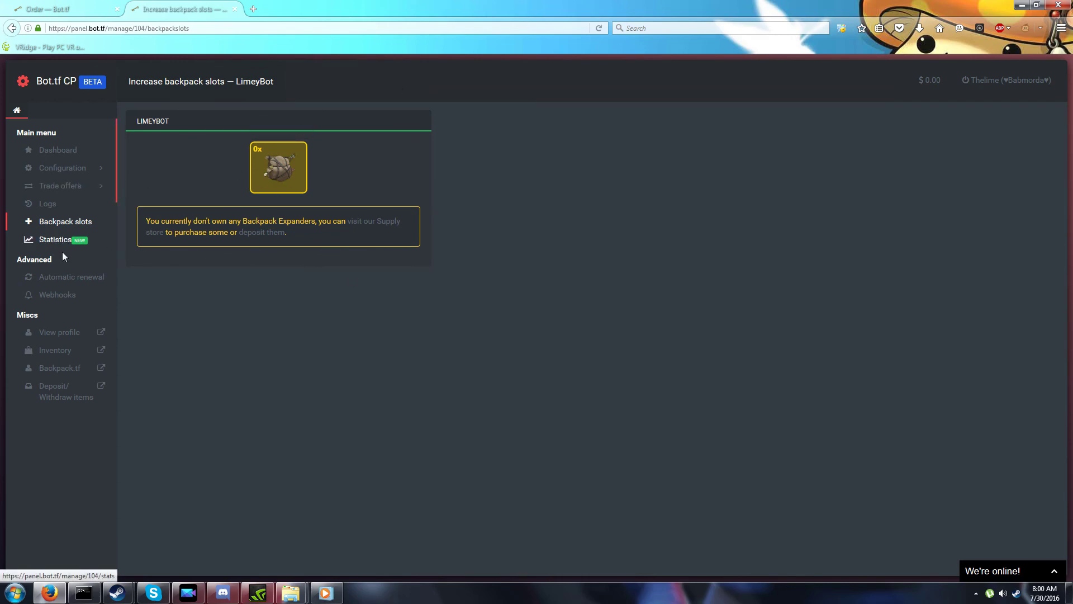
{"action": "mouse_move", "coordinate": [117, 592]}
{"action": "left_click", "coordinate": [206, 531]}
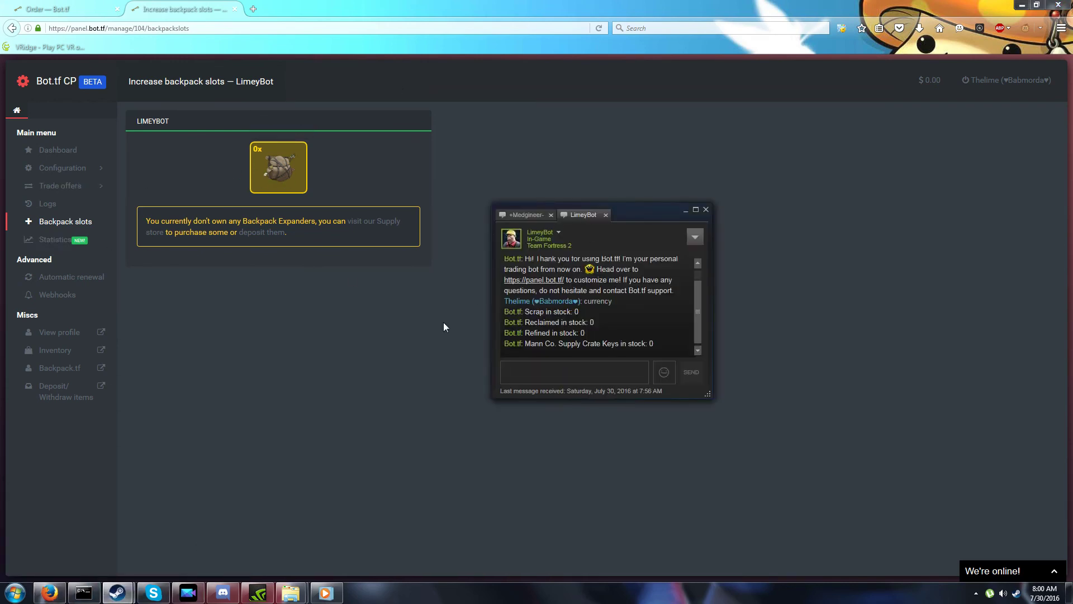
{"action": "left_click", "coordinate": [420, 364]}
Show the Statistics page with 1 trade per day and 0.00 USD profit
{"action": "left_click", "coordinate": [72, 245]}
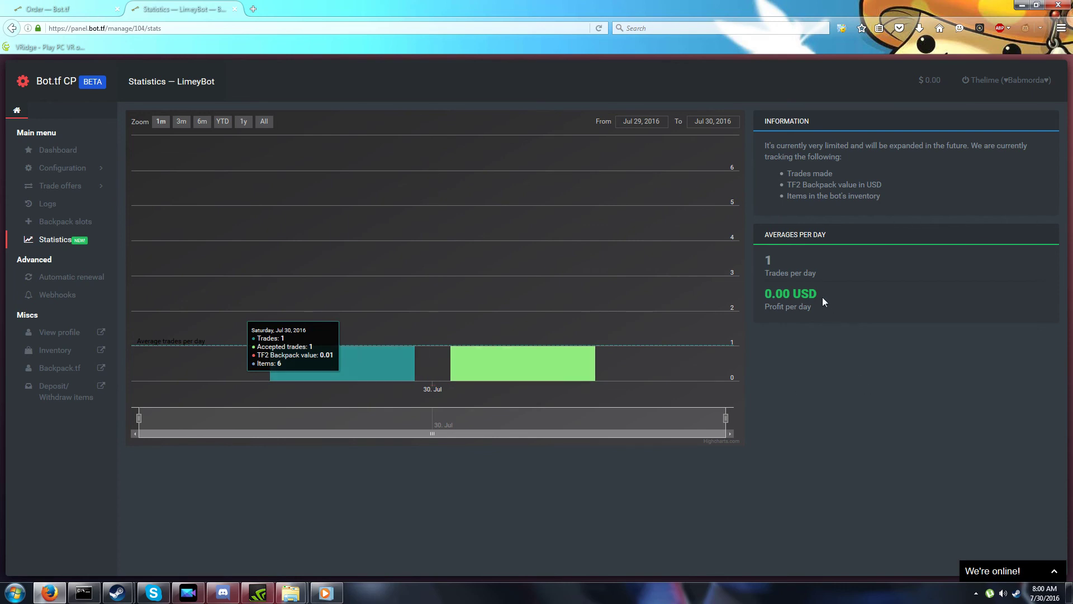
{"action": "right_click", "coordinate": [850, 393]}
{"action": "left_click", "coordinate": [834, 394]}
Return to the LimeyBot Dashboard from the Main menu
{"action": "left_click", "coordinate": [55, 152]}
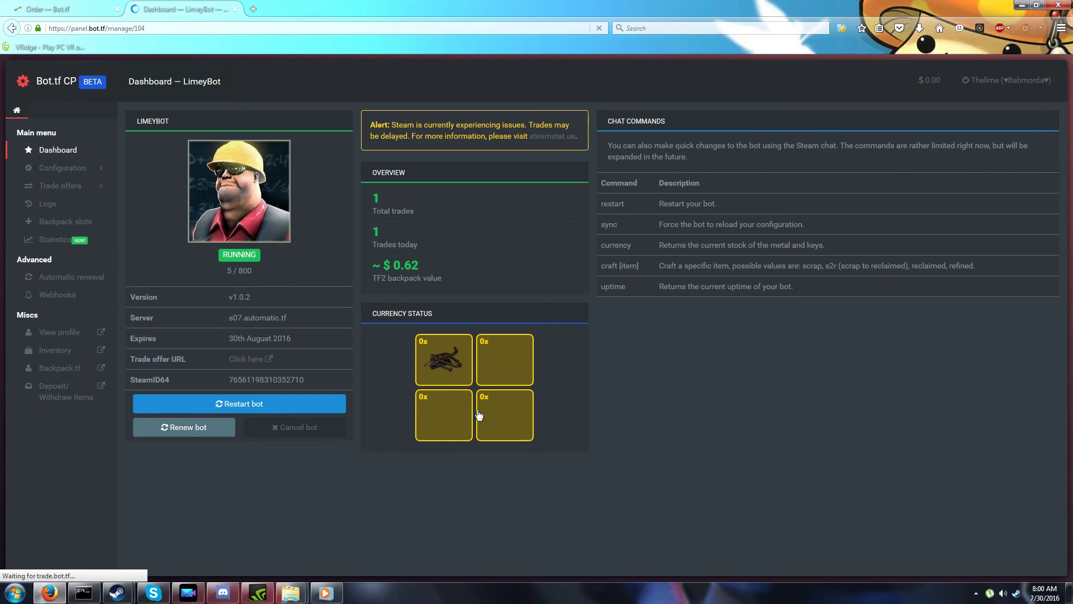